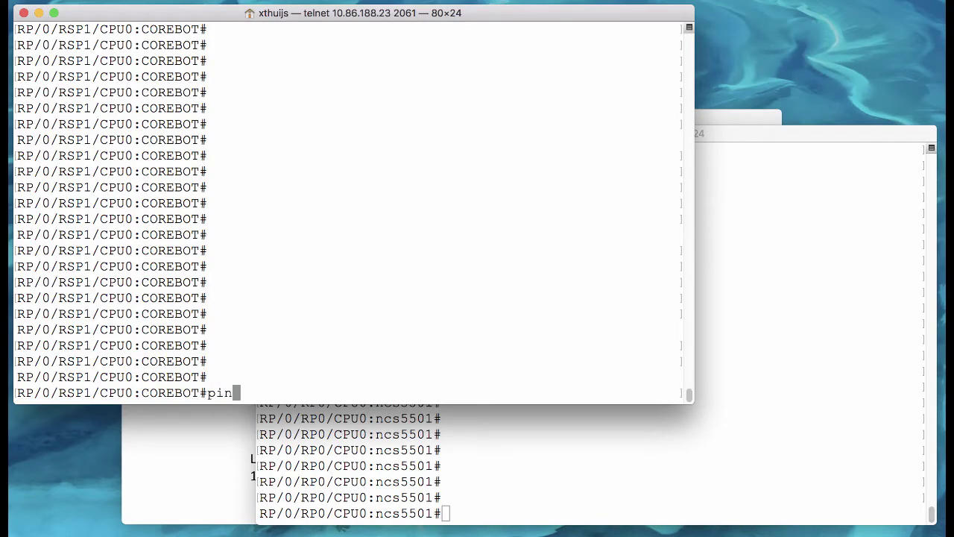
# Ping 12.12.12.12 in VRF RED from source loop169 with repeat 100000 and timeout 0, and confirm the run
pyautogui.write('RED ')
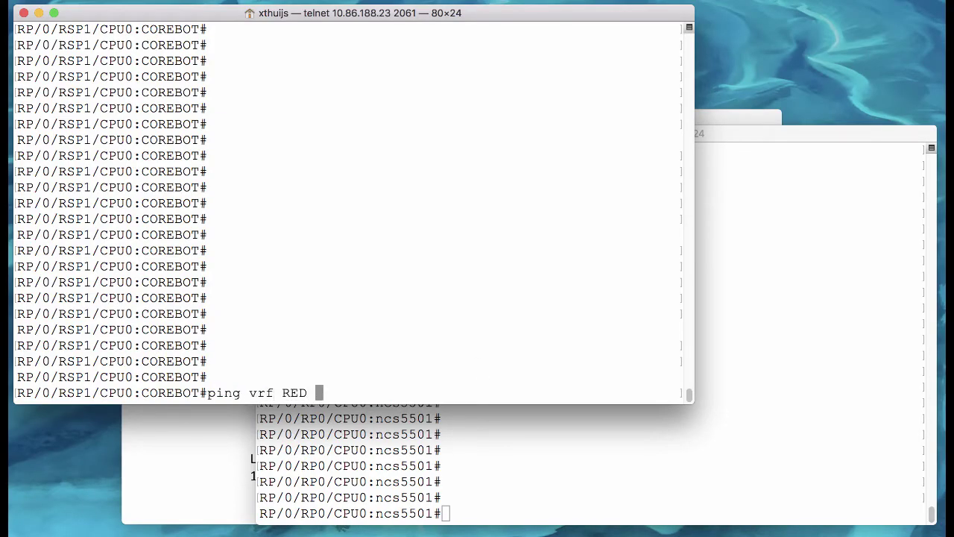
pyautogui.write('12.12.12.12.12 ')
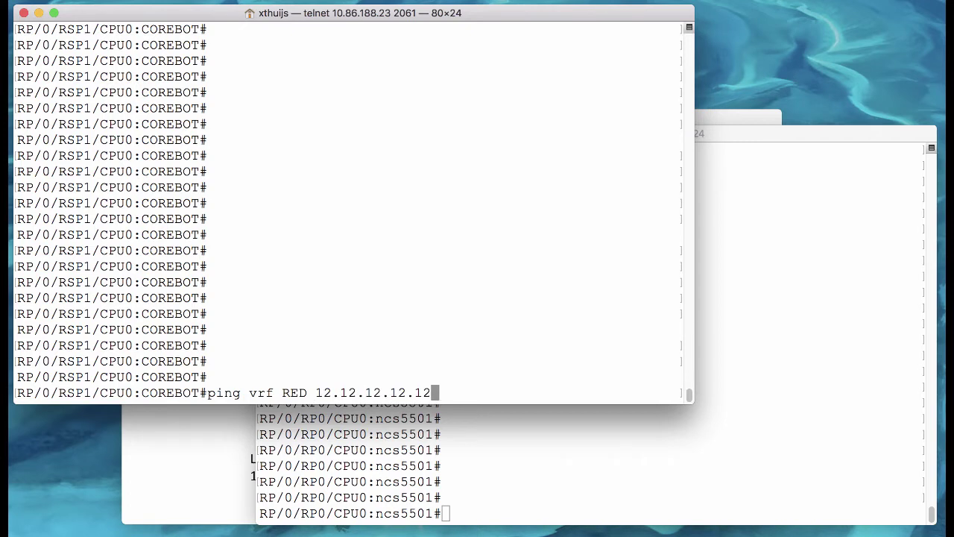
pyautogui.write('source loop169 ')
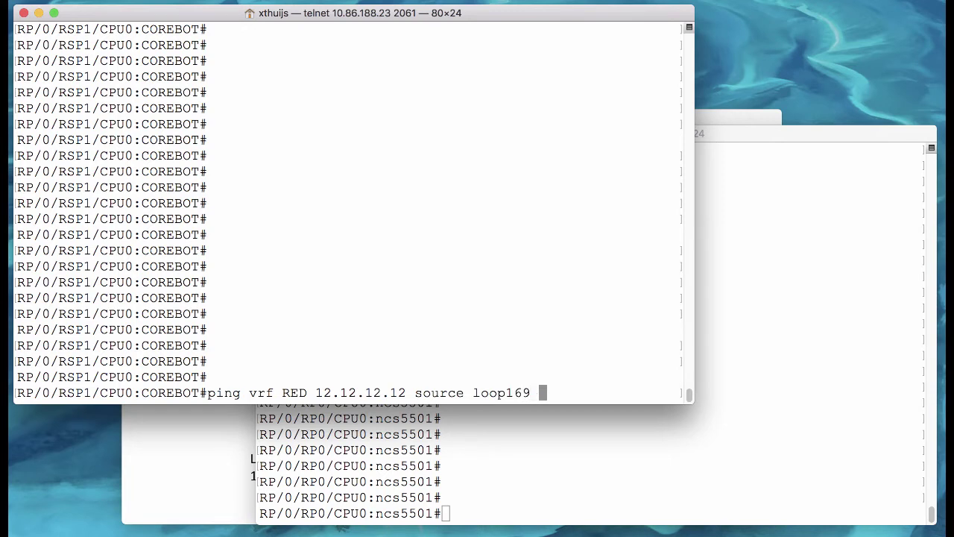
pyautogui.write('repeat 10000')
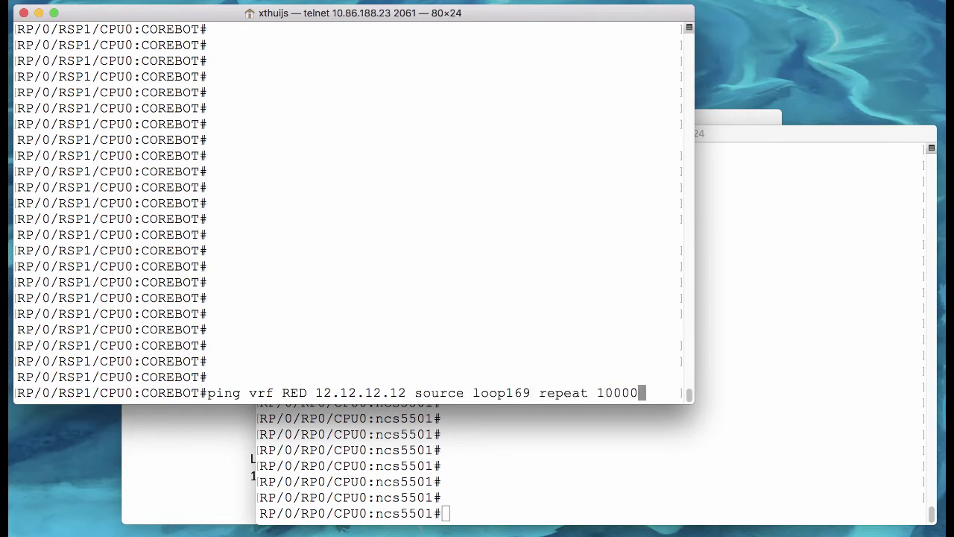
pyautogui.write('0 co')
pyautogui.press('BackSpace')
pyautogui.press('BackSpace')
pyautogui.write('timeo')
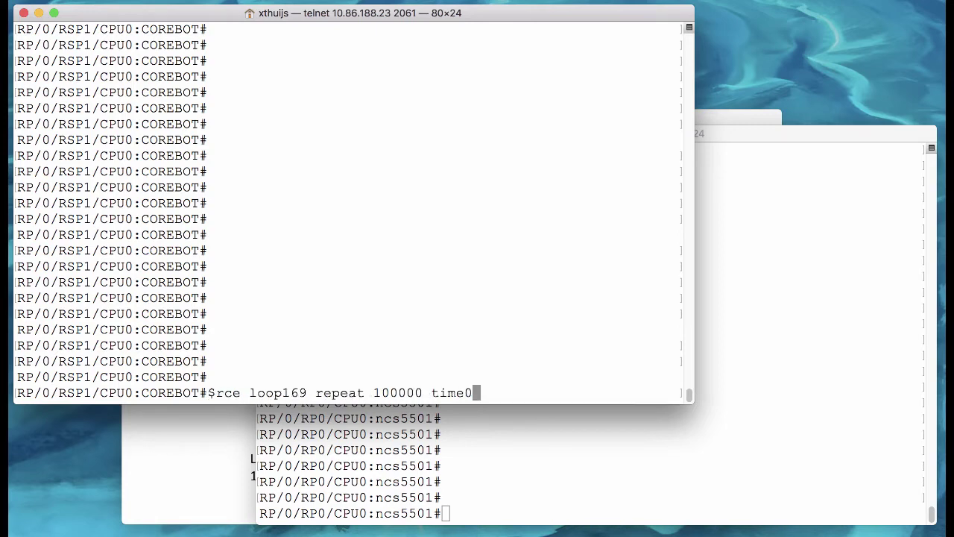
pyautogui.press('Tab')
pyautogui.write('0')
pyautogui.press('Return')
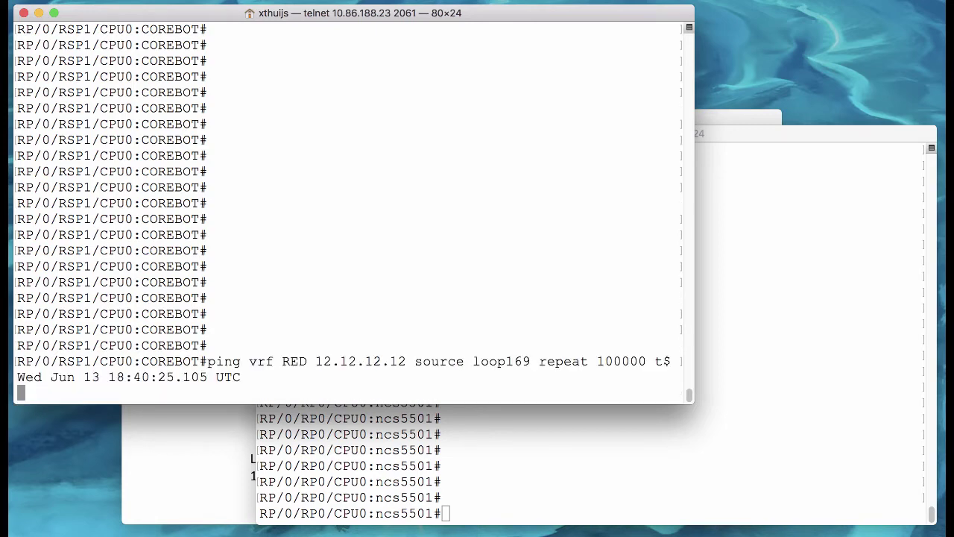
pyautogui.write('y')
pyautogui.press('Return')
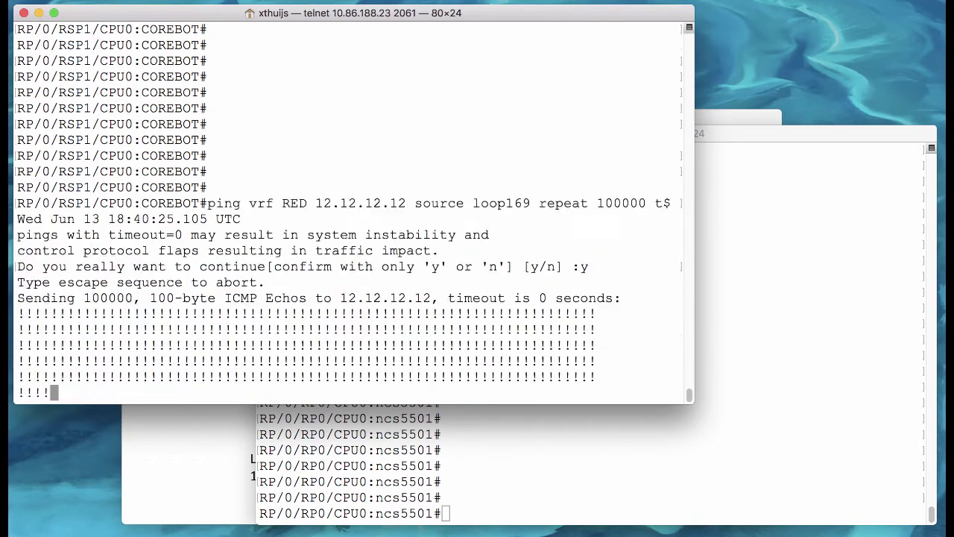
# In the ncs5501 session, check the output rates of subinterfaces 0/0/0/1.10, 1.20 and 1.30 with aliases 10, 20 and 30
pyautogui.click(634, 440)
pyautogui.write('10')
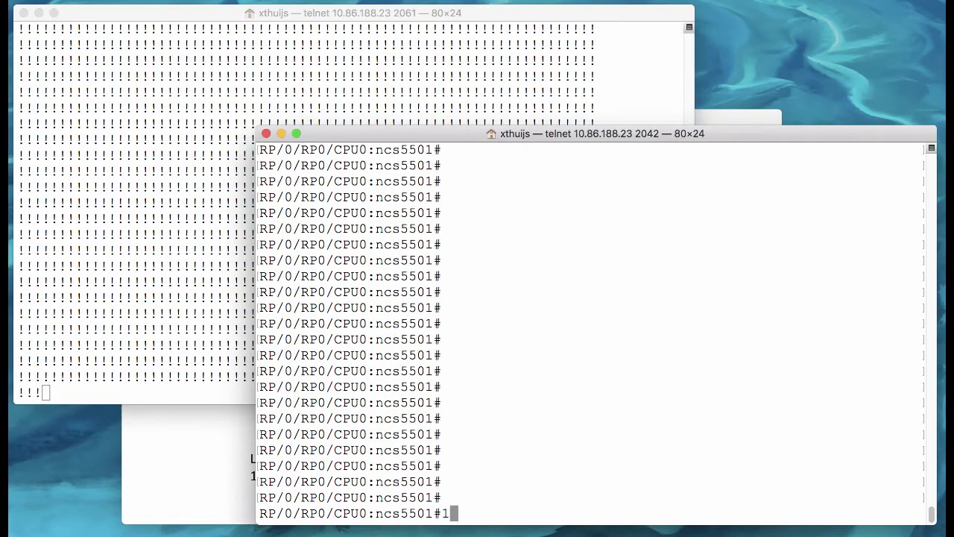
pyautogui.press('Return')
pyautogui.write('20')
pyautogui.press('Return')
pyautogui.write('30')
pyautogui.press('Return')
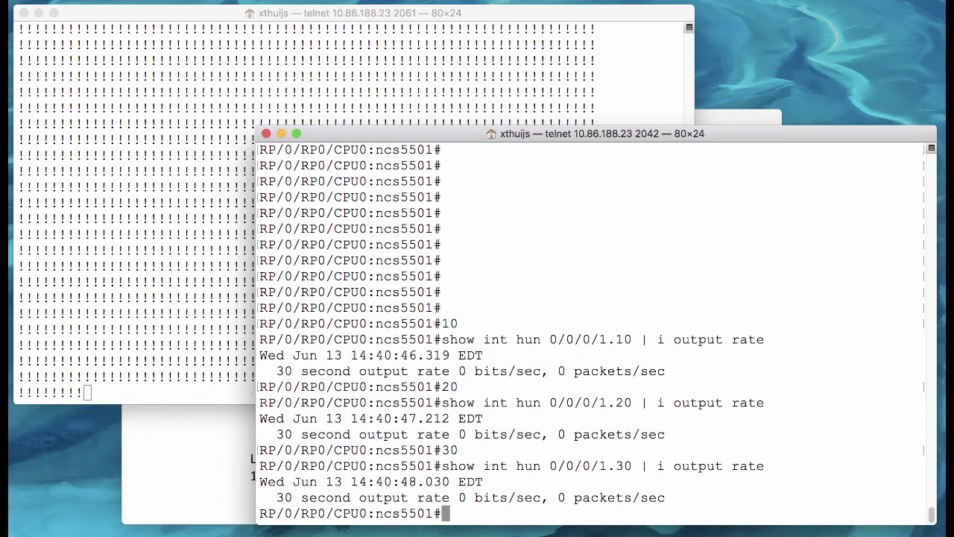
# Run aliases 10, 20 and 30 again to recheck the output rate on each of the three subinterfaces
pyautogui.press('Return')
pyautogui.press('Return')
pyautogui.write('10')
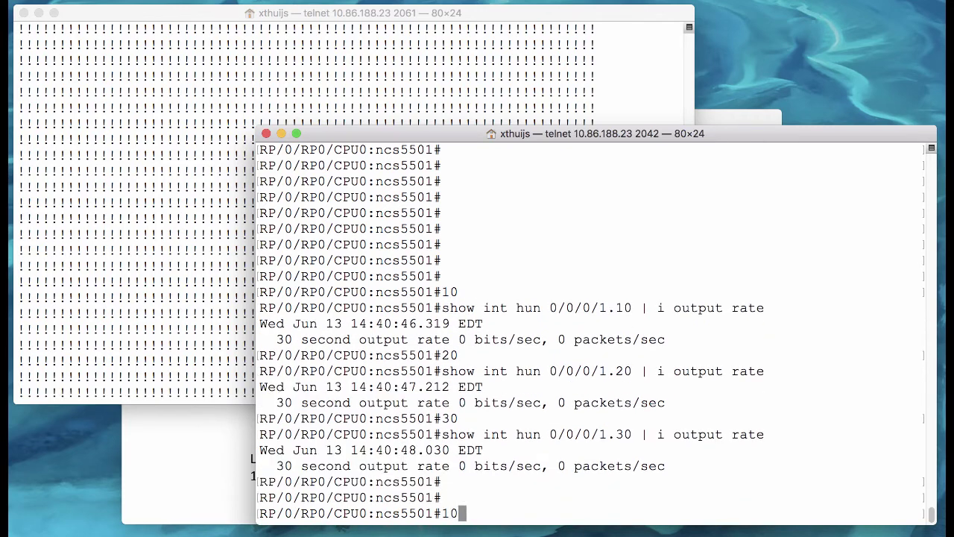
pyautogui.press('Return')
pyautogui.write('20')
pyautogui.press('Return')
pyautogui.write('30')
pyautogui.press('Return')
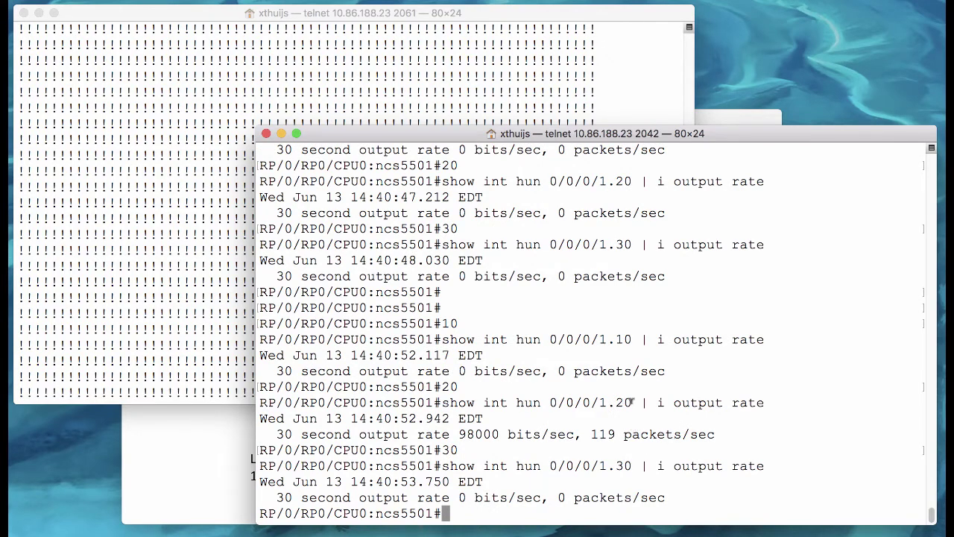
# Highlight the latest output-rate lines for 0/0/0/1.20, 1.30 and 1.10 to compare the traffic on each path
pyautogui.moveTo(633, 401); pyautogui.dragTo(551, 402)
pyautogui.tripleClick(617, 434)
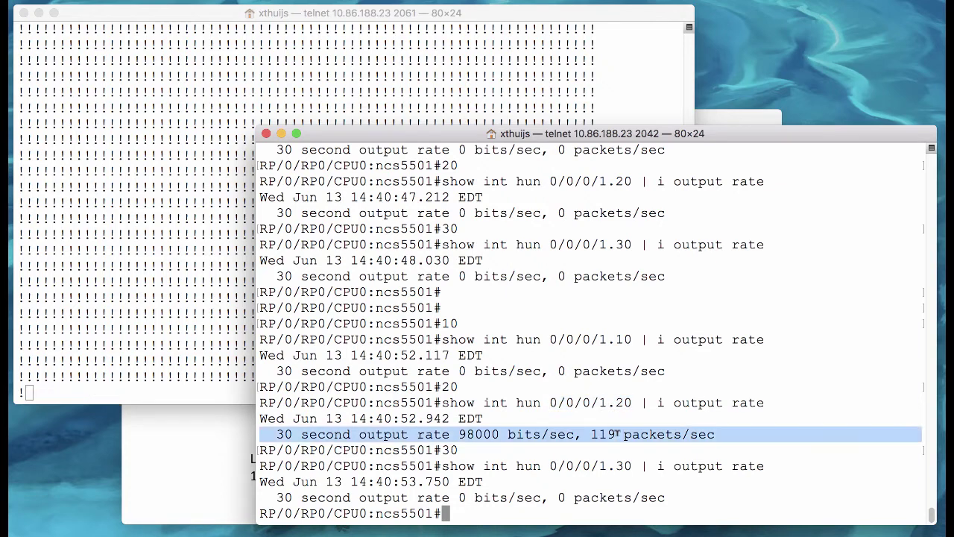
pyautogui.tripleClick(594, 497)
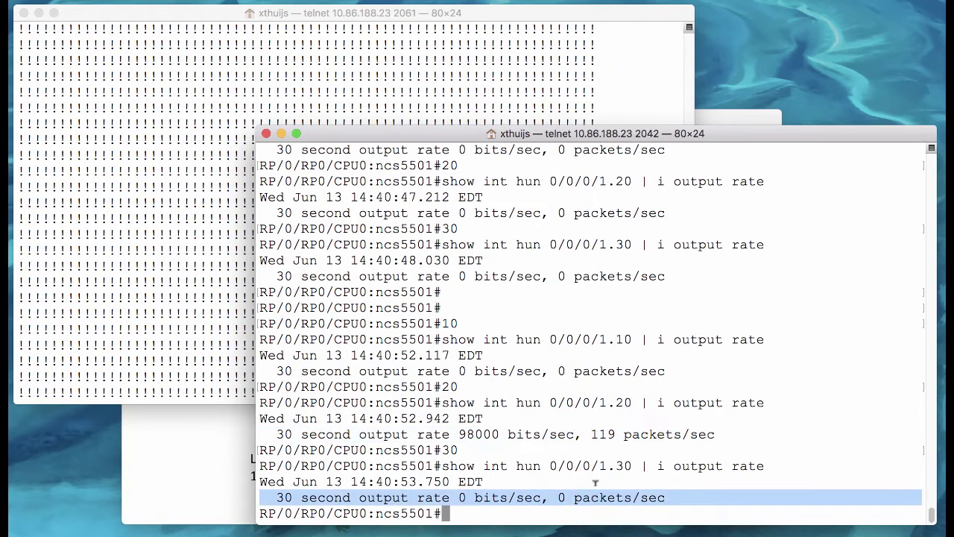
pyautogui.tripleClick(589, 371)
pyautogui.press('Return')
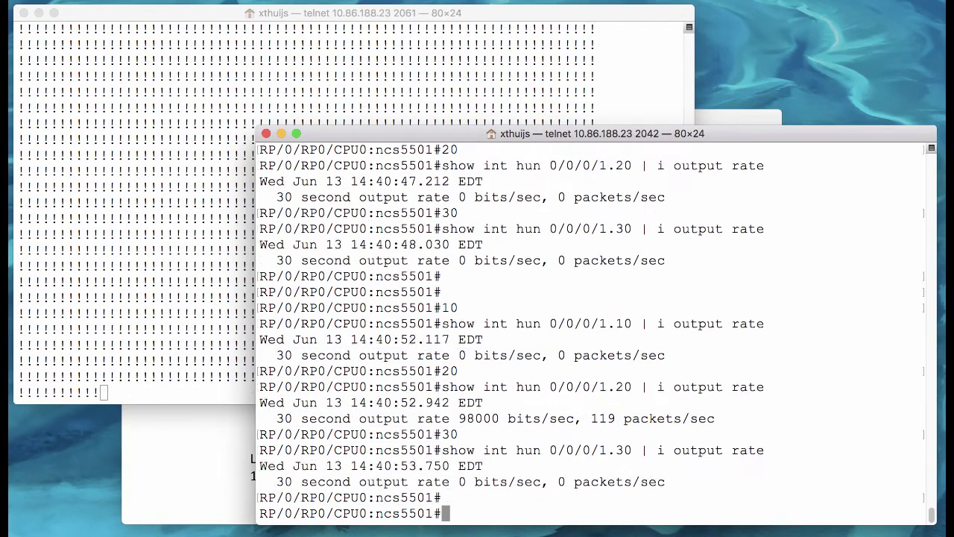
# Shut down subinterface hundredGigE 0/0/0/1.20, commit the change and leave configuration mode
pyautogui.write('conf t')
pyautogui.press('Return')
pyautogui.write('int hu')
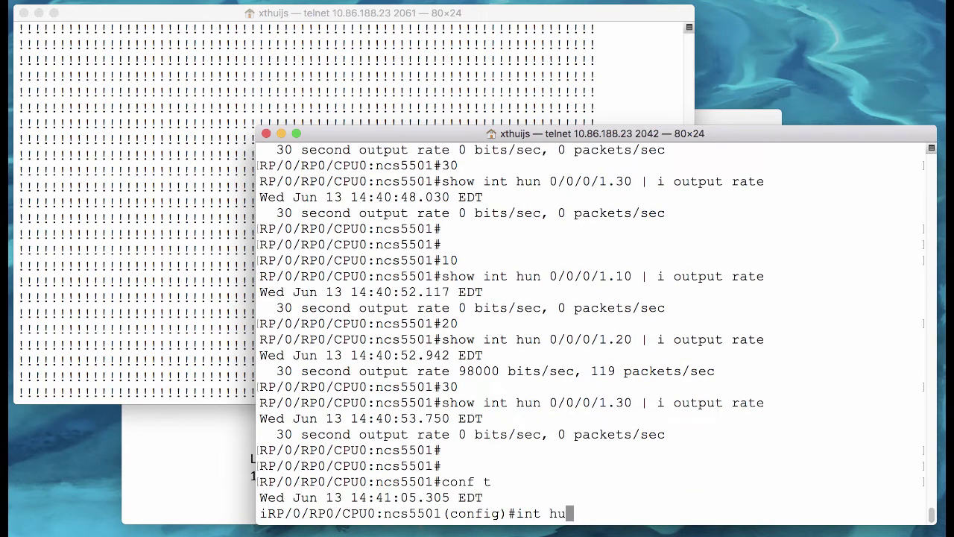
pyautogui.press('Tab')
pyautogui.write('0/0/0/1')
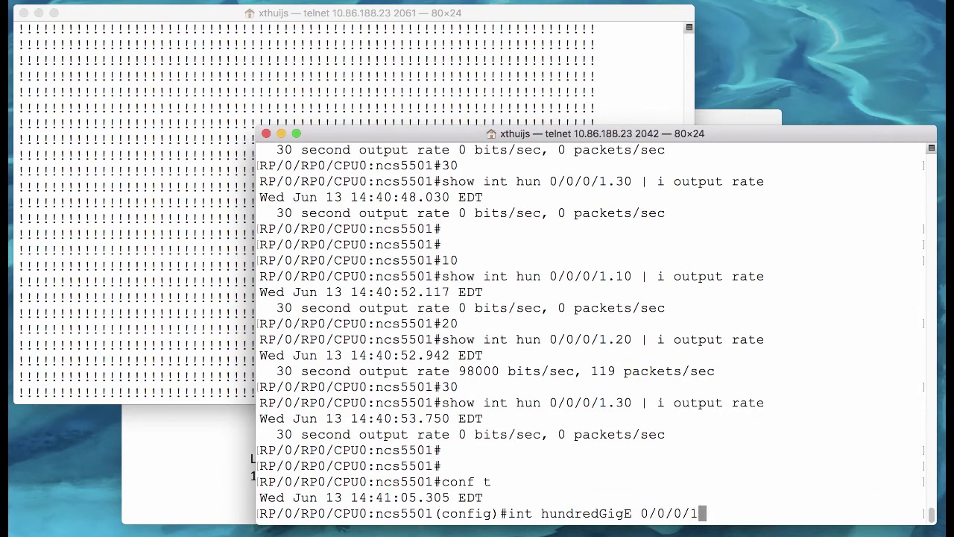
pyautogui.write('.20')
pyautogui.press('Return')
pyautogui.write('sh')
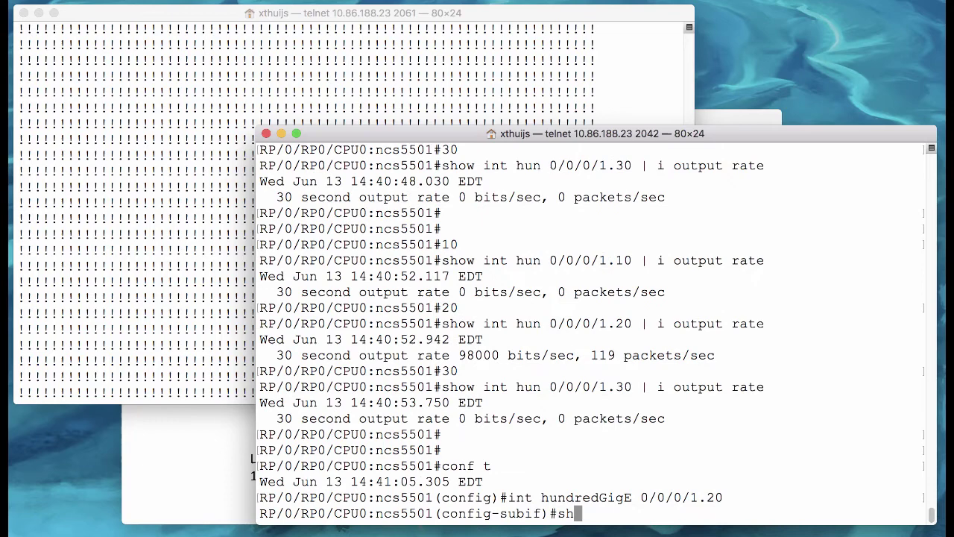
pyautogui.write('ut')
pyautogui.press('Return')
pyautogui.write('commit')
pyautogui.press('Return')
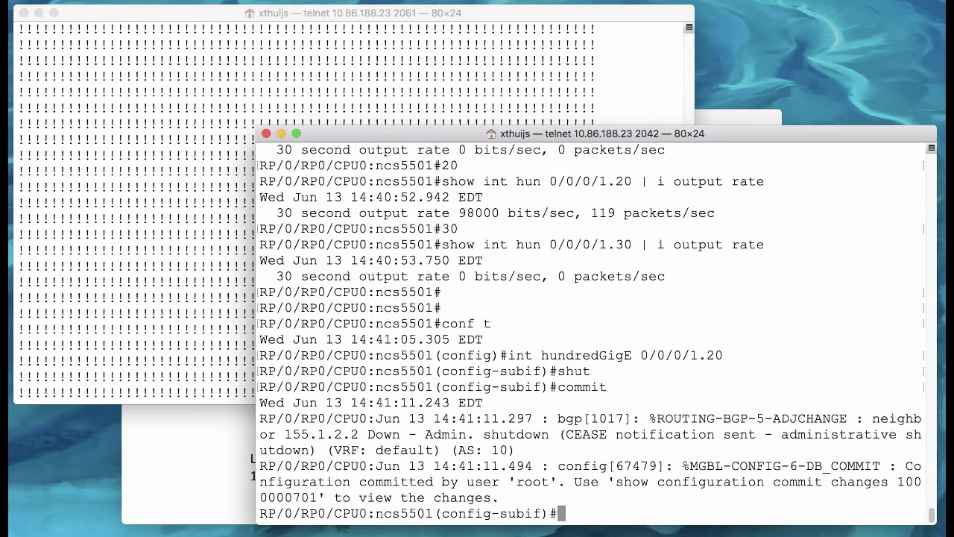
pyautogui.hotkey('ctrl', 'z')
# Check the output rates of 0/0/0/1.10, 1.20 and 1.30 following the shutdown, using aliases 10, 20 and 30
pyautogui.press('Return')
pyautogui.press('Return')
pyautogui.write('10')
pyautogui.press('Return')
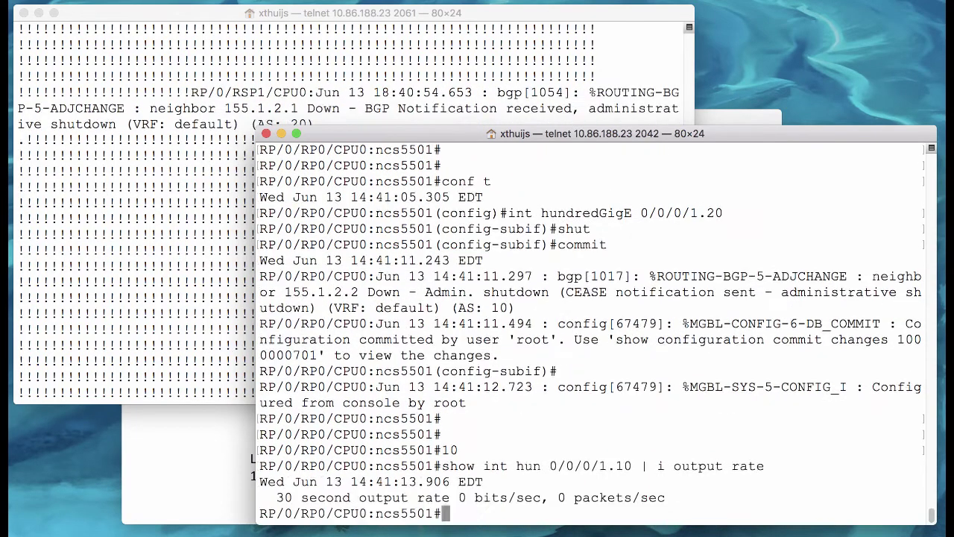
pyautogui.write('20')
pyautogui.press('Return')
pyautogui.write('3')
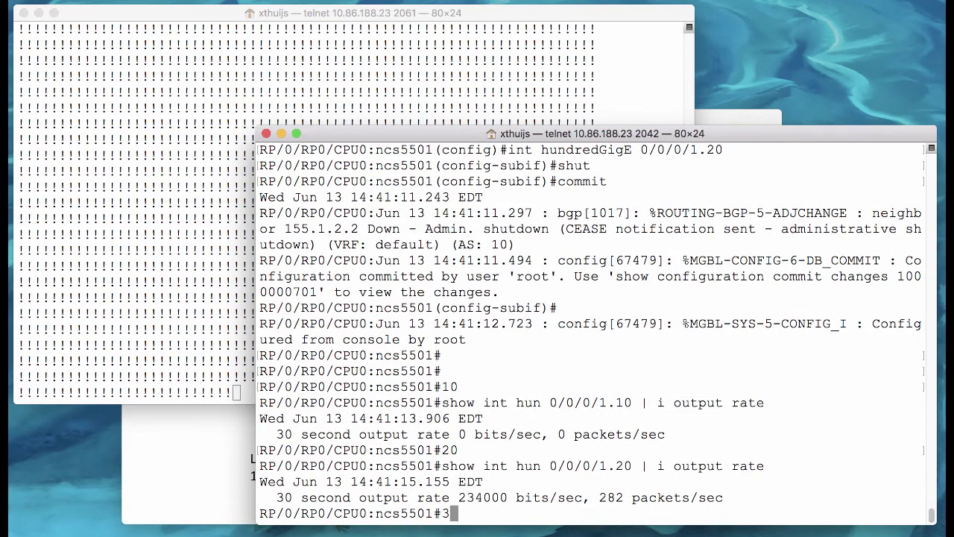
pyautogui.write('0')
pyautogui.press('Return')
# Query the output rate of 0/0/0/1.10 two more times, followed by 1.20 and 1.30 once each
pyautogui.write('10')
pyautogui.press('Return')
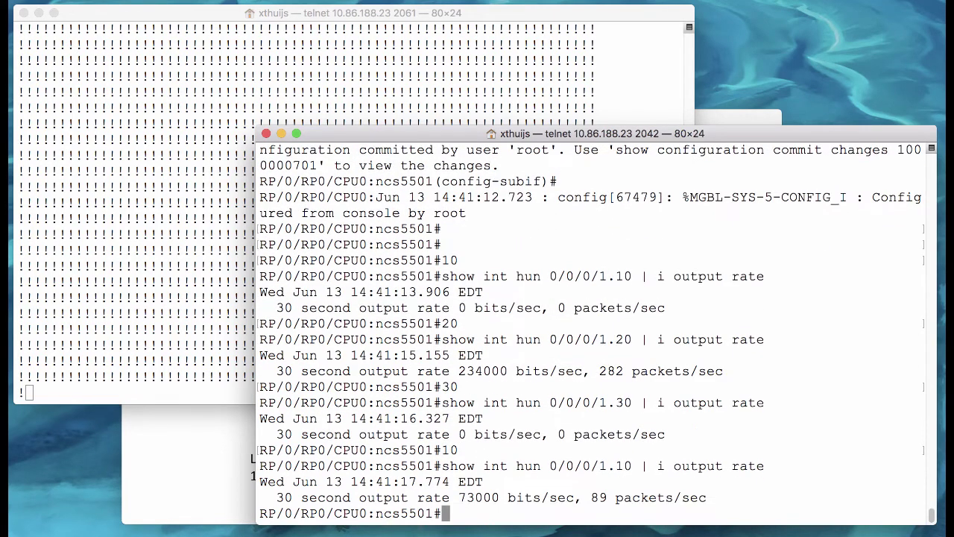
pyautogui.write('10')
pyautogui.press('Return')
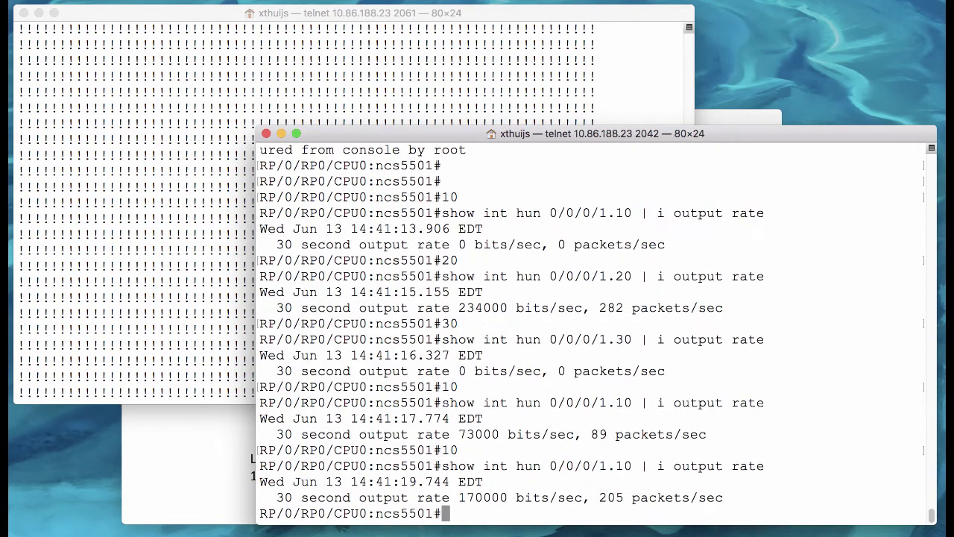
pyautogui.write('20')
pyautogui.press('Return')
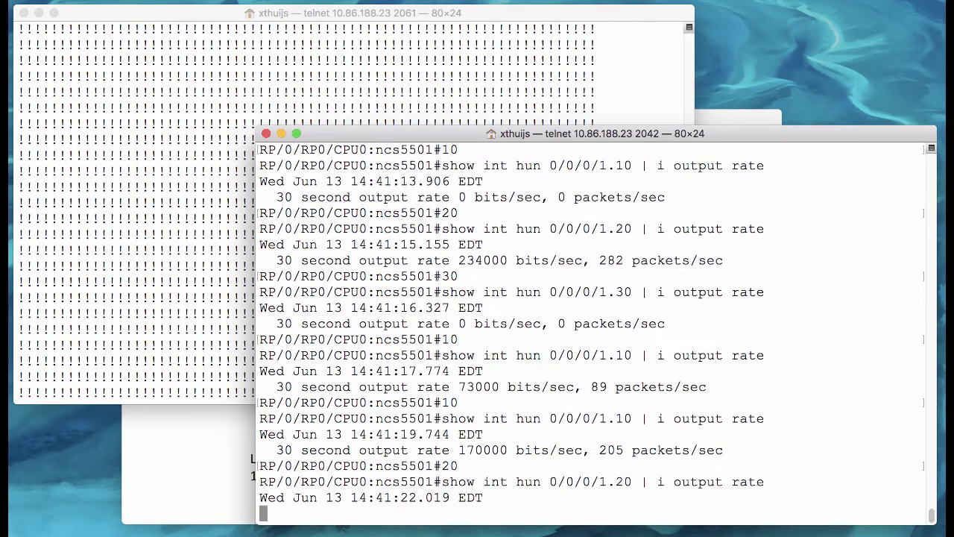
pyautogui.write('30')
pyautogui.press('Return')
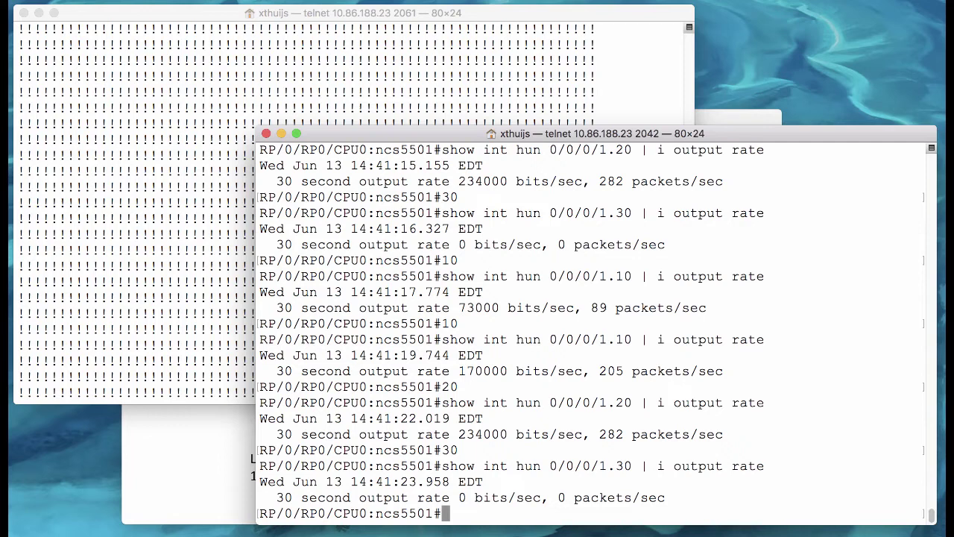
# Roll back the last 1 configuration commit on ncs5501
pyautogui.press('Return')
pyautogui.press('Return')
pyautogui.moveTo(533, 465); pyautogui.dragTo(601, 463)
pyautogui.press('Return')
pyautogui.press('Return')
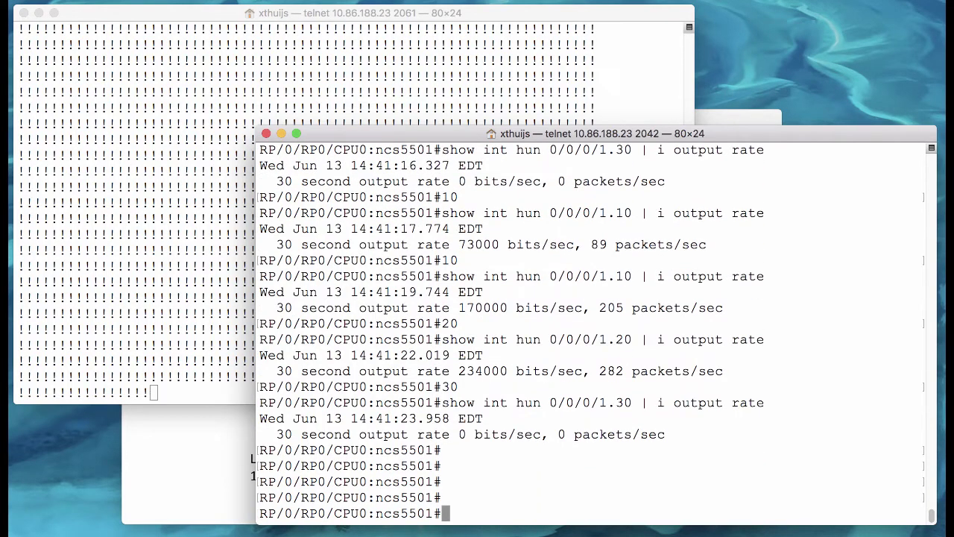
pyautogui.write('rollback co')
pyautogui.press('Tab')
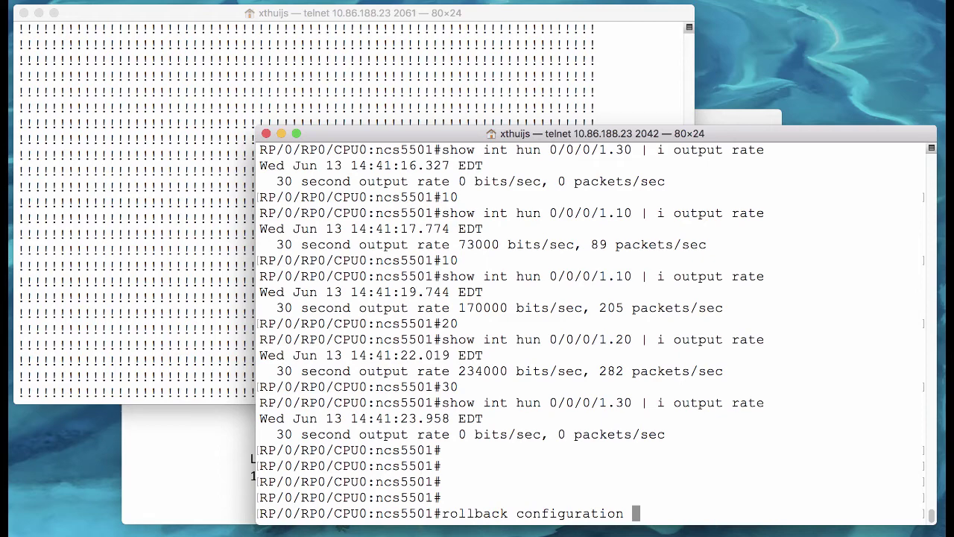
pyautogui.write('last 1')
pyautogui.press('Return')
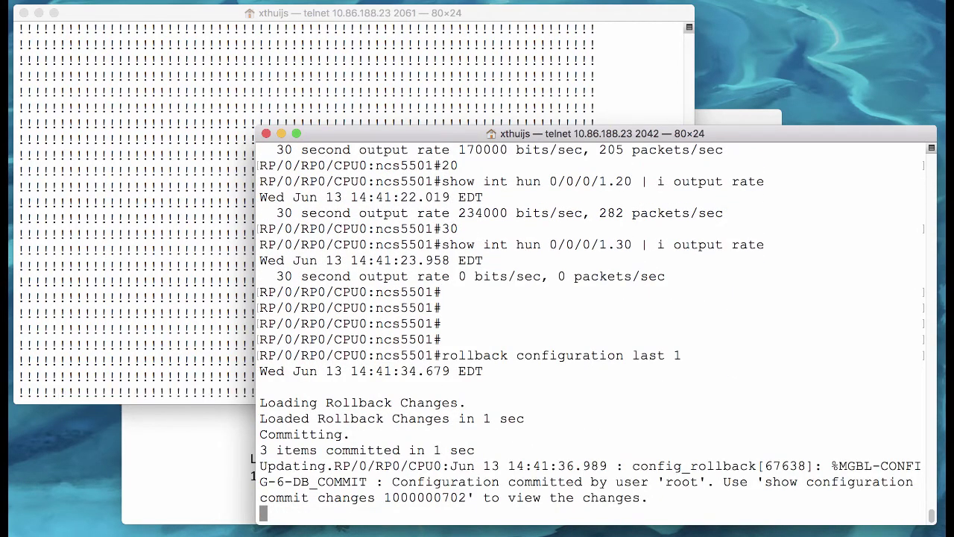
# Monitor the output rate of 0/0/0/1.10 after the rollback by repeating alias 10
pyautogui.press('Return')
pyautogui.press('Return')
pyautogui.press('Return')
pyautogui.write('10')
pyautogui.press('Return')
pyautogui.write('show int hun 0/0/0/1.10 | i output rate')
pyautogui.press('Return')
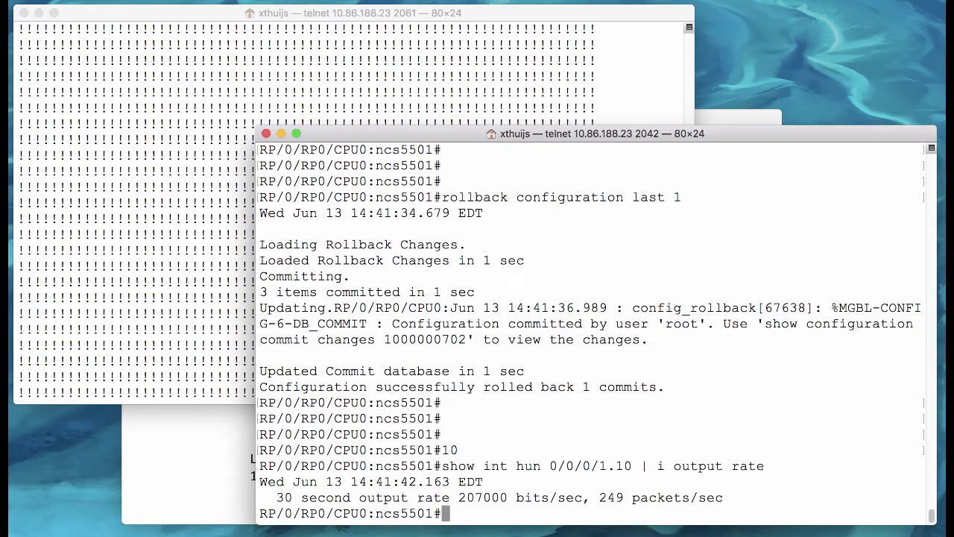
pyautogui.write('10 show int hun 0/0/0/1.10 | i output rate')
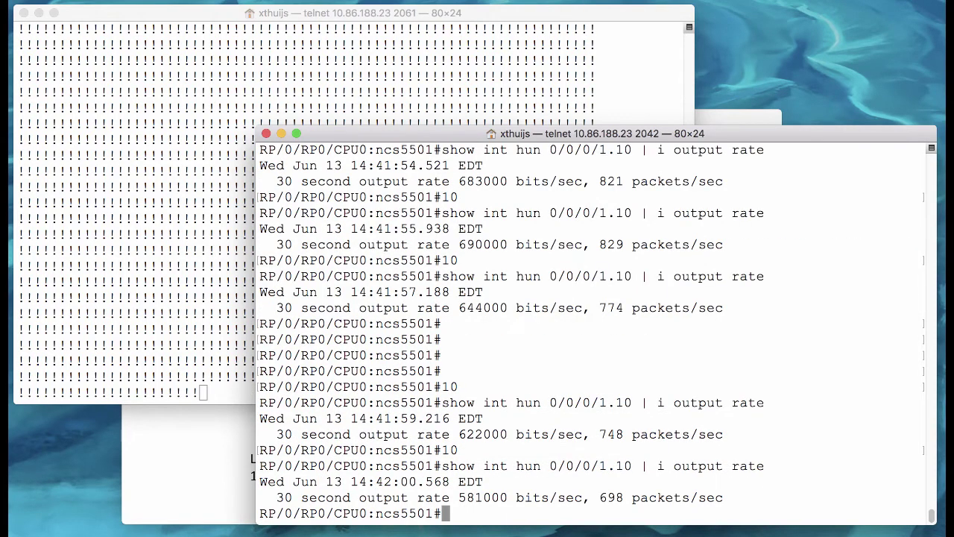
pyautogui.write('10 show int hun 0/0/0/1.10 | i output rate')
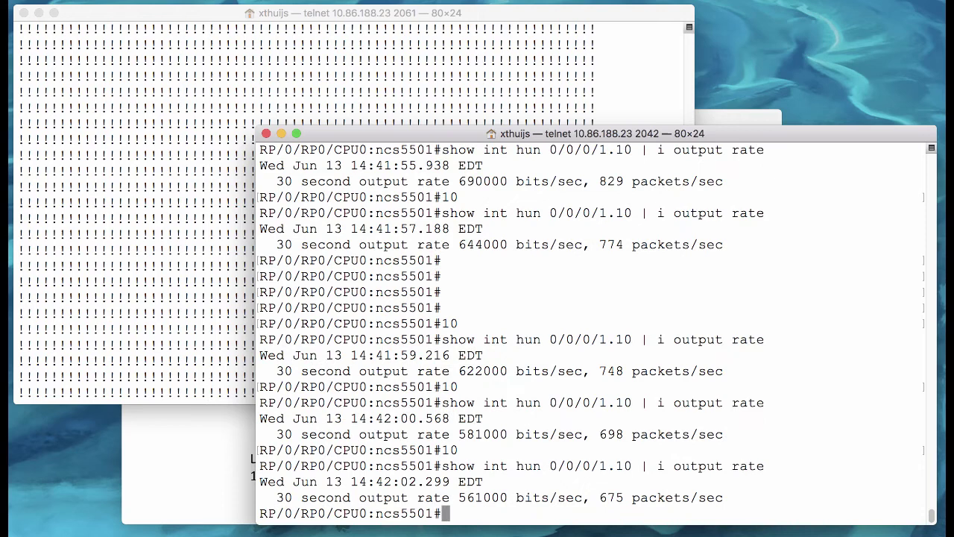
# Monitor the output rate of 0/0/0/1.20 by running alias 20 three times
pyautogui.press('Return')
pyautogui.press('Return')
pyautogui.write('20 show int hun 0/0/0/1.20 | i output rate')
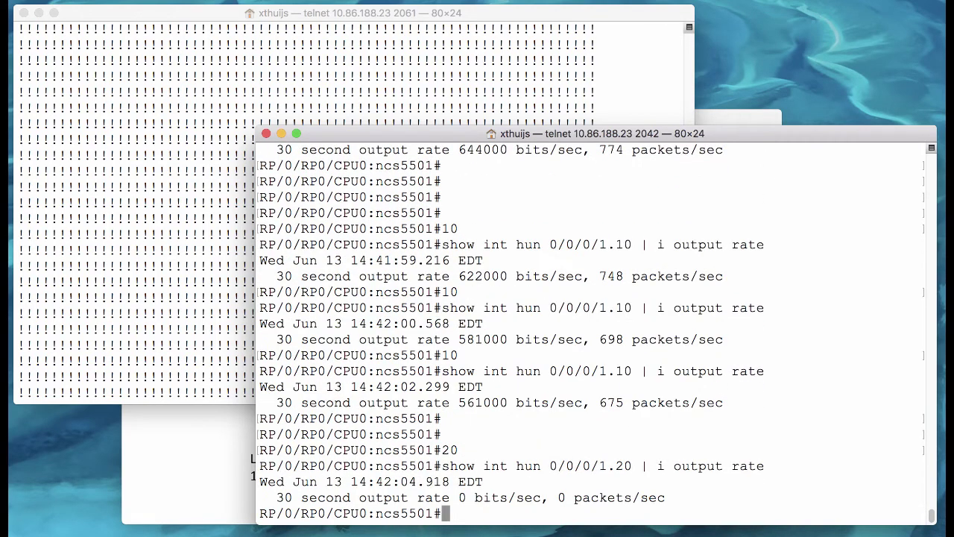
pyautogui.write('20 show int hun 0/0/0/1.20 | i output rate')
pyautogui.write('20 show int hun 0/0/0/1.20 | i output rate')
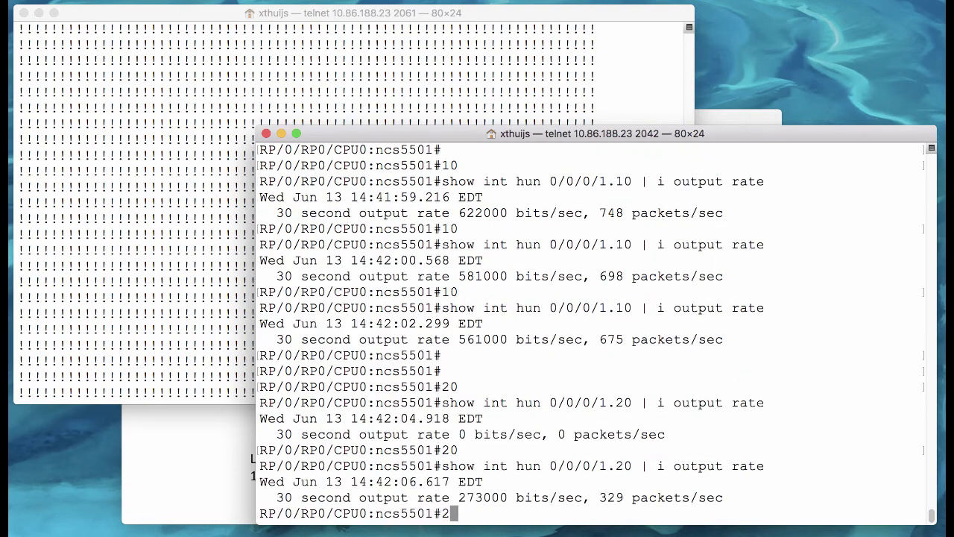
pyautogui.press('Return')
pyautogui.press('Return')
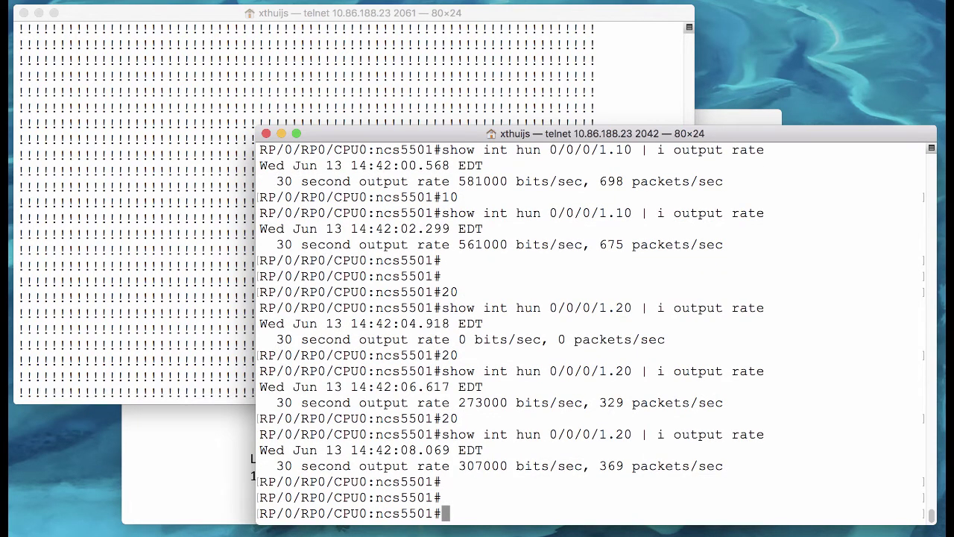
# Display the running configuration of route-policy STICKYECMP on ncs5501
pyautogui.press('Return')
pyautogui.press('Return')
pyautogui.press('Return')
pyautogui.press('Return')
pyautogui.press('Return')
pyautogui.press('Return')
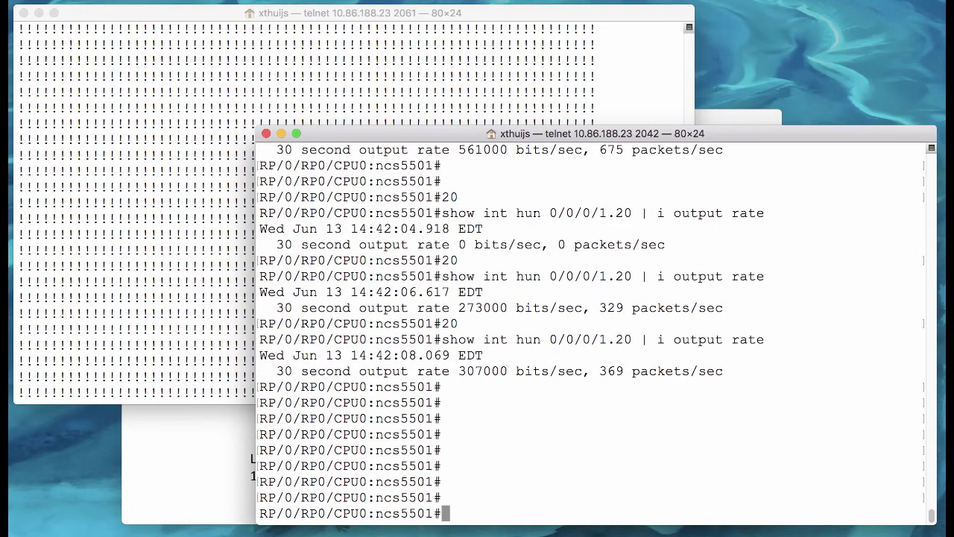
pyautogui.write('sh run rou')
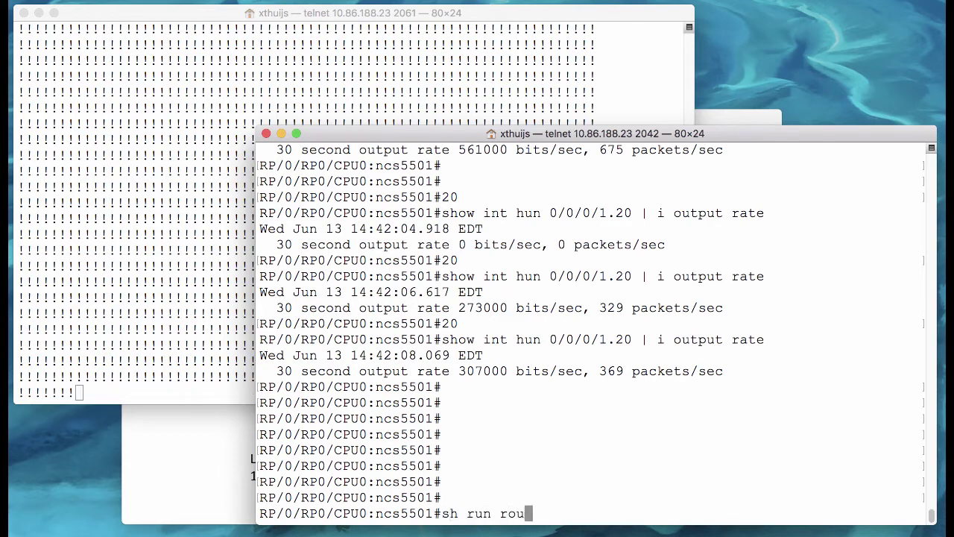
pyautogui.write('te-policy')
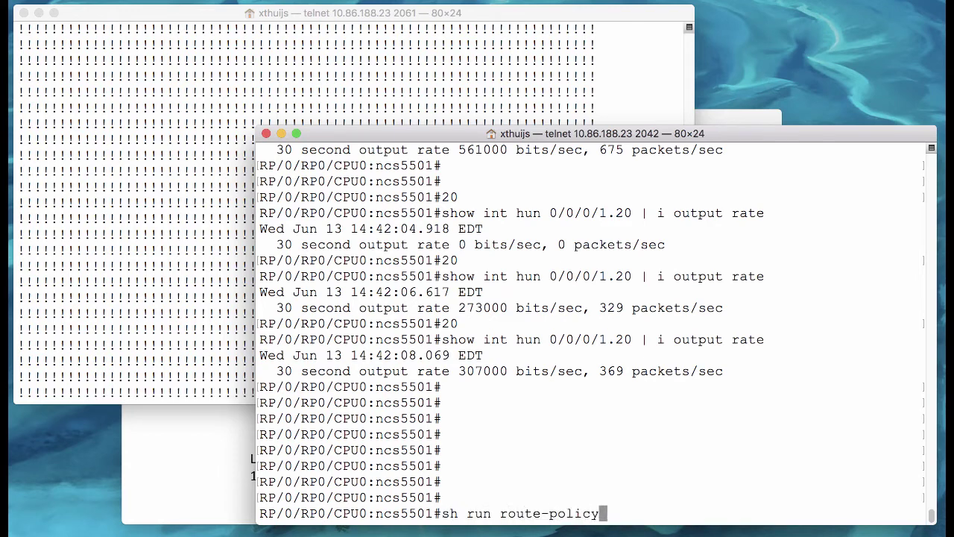
pyautogui.write(' STICKYECMP')
pyautogui.press('Return')
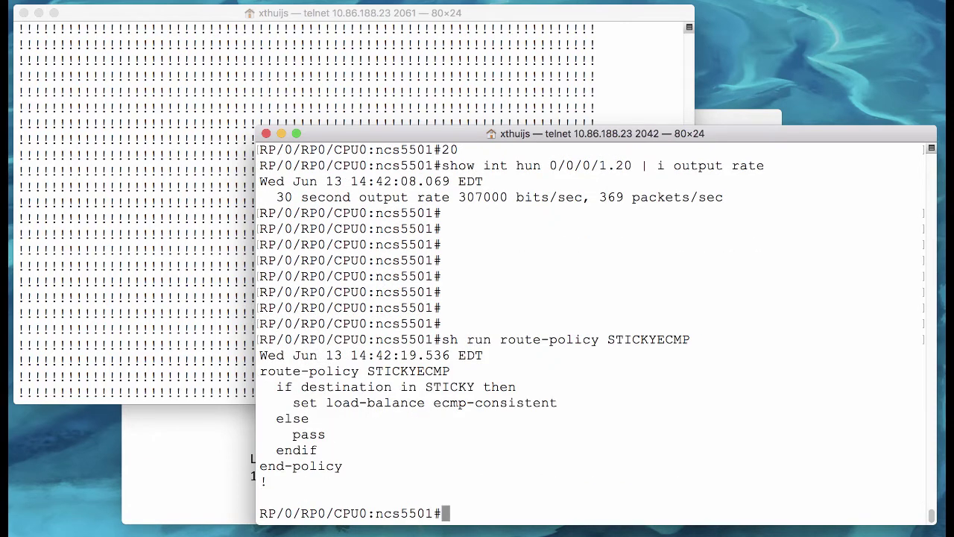
# Display the running configuration of prefix-set STICKY
pyautogui.write('sh run prefix-set STICKY')
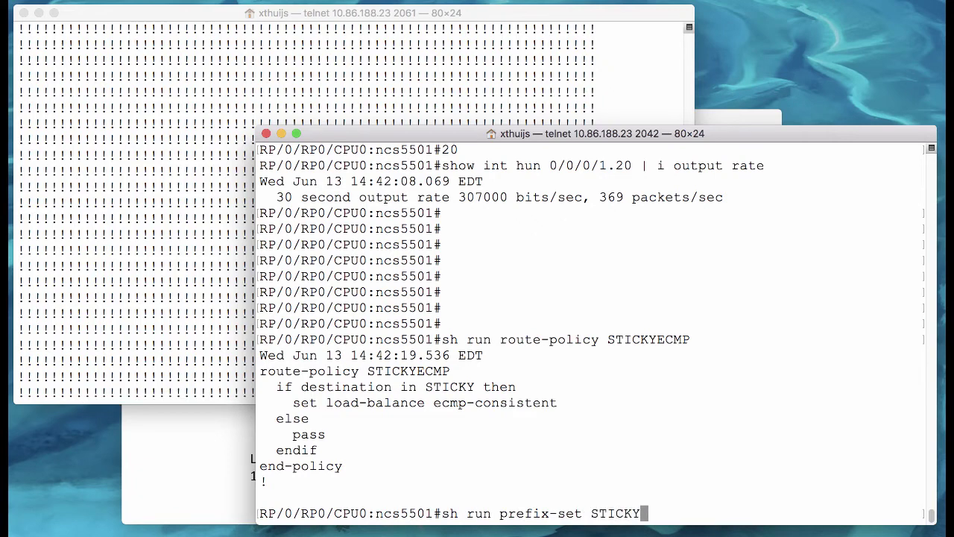
pyautogui.press('Return')
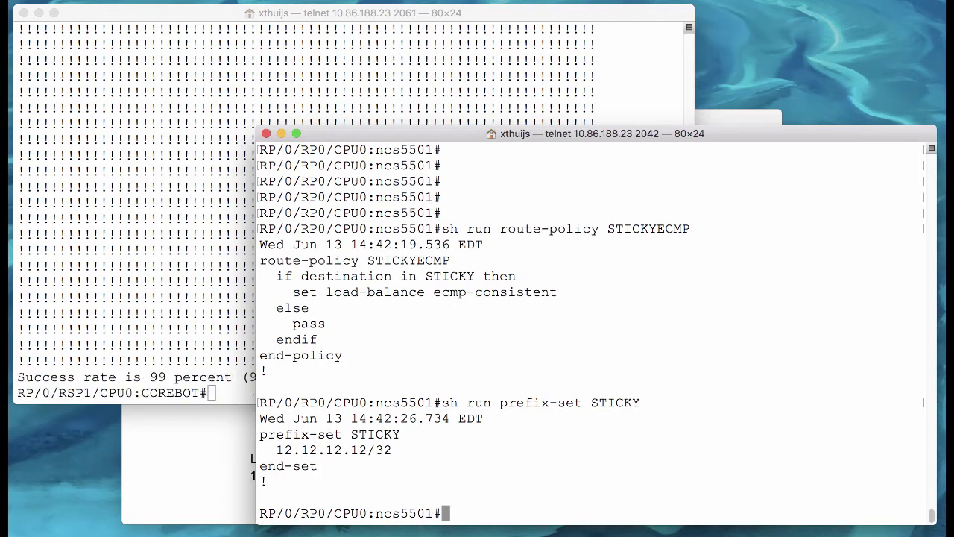
pyautogui.press('Return')
# Apply table-policy STICKYECMP under router bgp 20 address-family ipv4 unicast, commit it and leave configuration mode
pyautogui.write('conf')
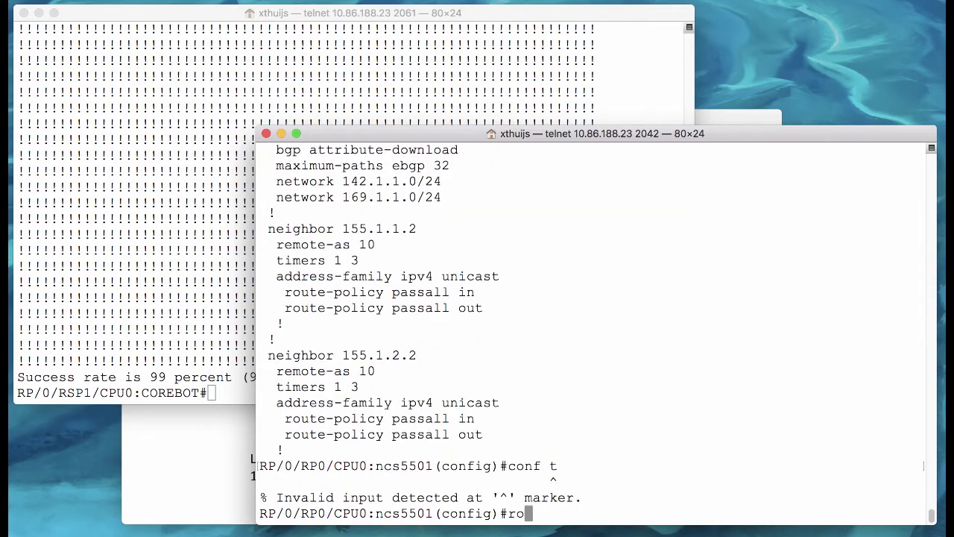
pyautogui.write('uter bgp 20')
pyautogui.press('Return')
pyautogui.write('address-family ipv4 unicast')
pyautogui.press('Return')
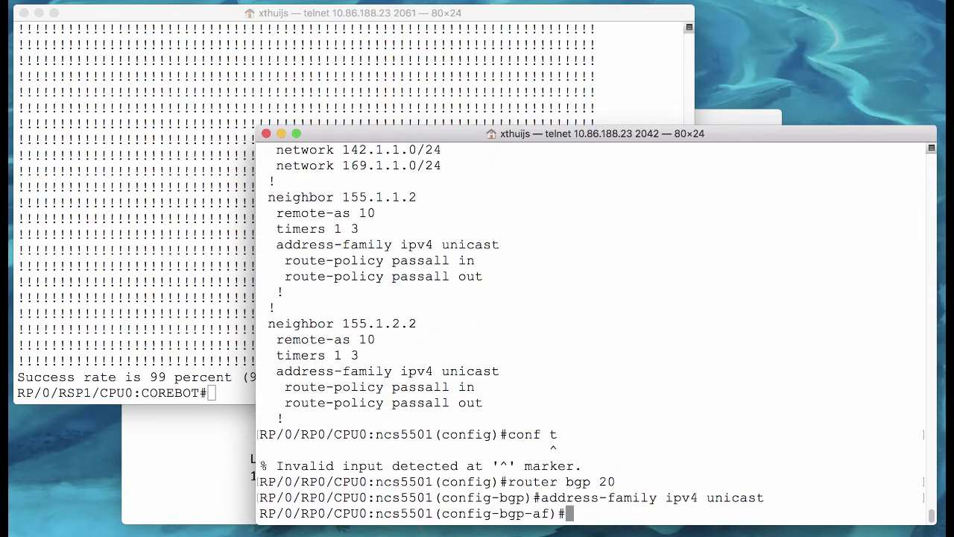
pyautogui.write('table-policy ')
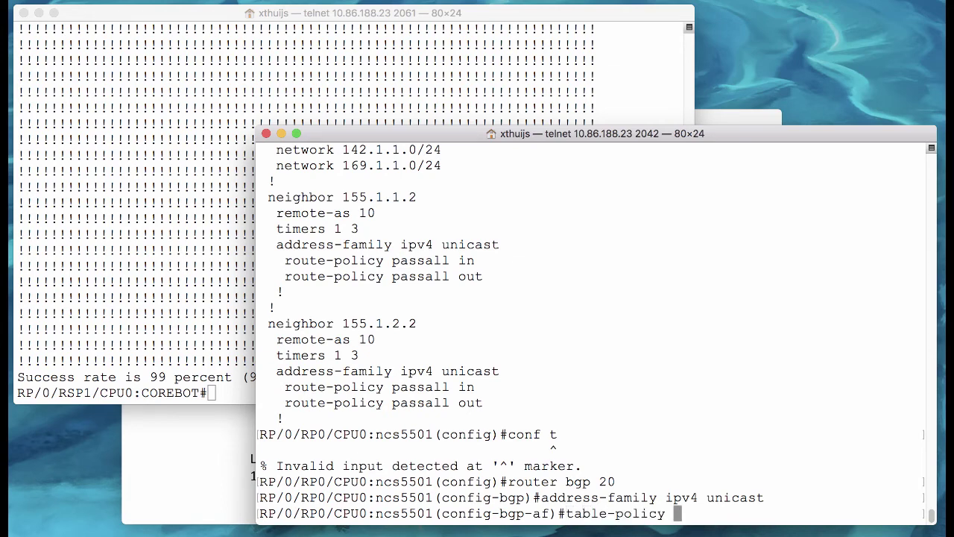
pyautogui.write('STICKYECMP ?')
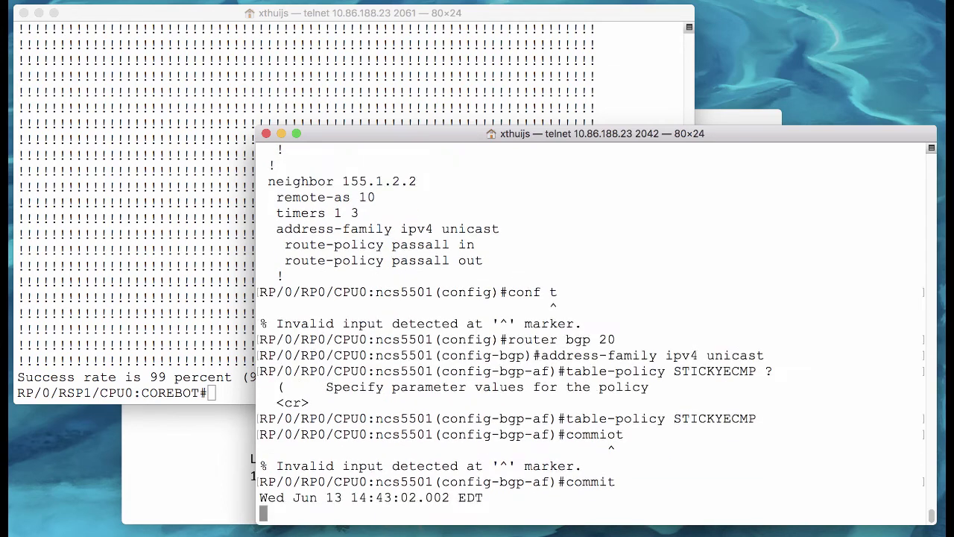
pyautogui.press('Return')
pyautogui.press('Return')
pyautogui.hotkey('ctrl', 'z')
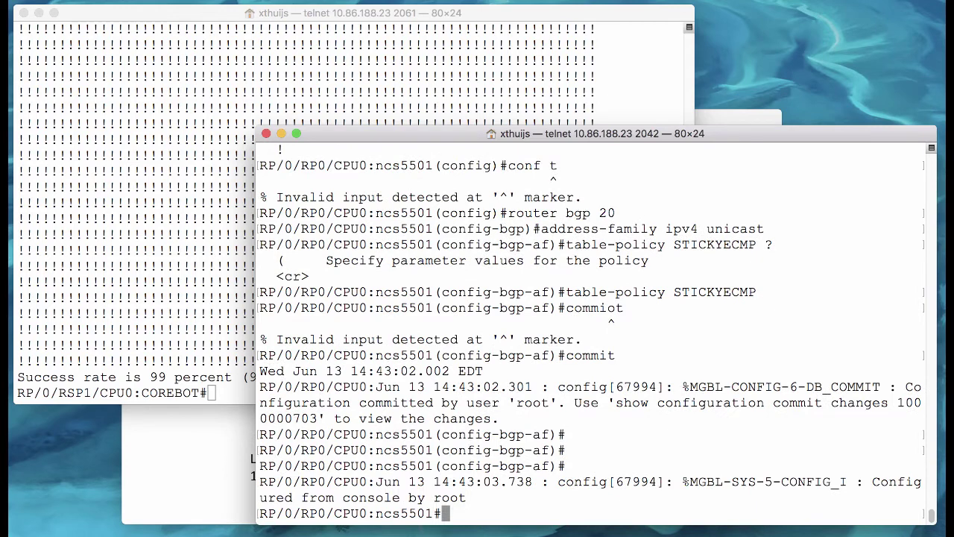
# Display the running router bgp configuration, check its table-policy line and quit the paged listing
pyautogui.press('Return')
pyautogui.press('Return')
pyautogui.press('Return')
pyautogui.write('sh run router bgp')
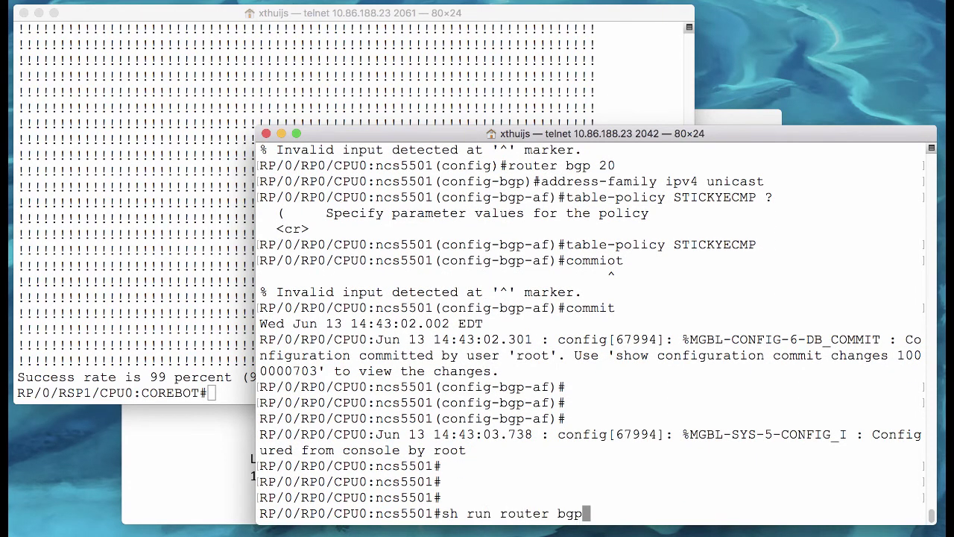
pyautogui.press('Return')
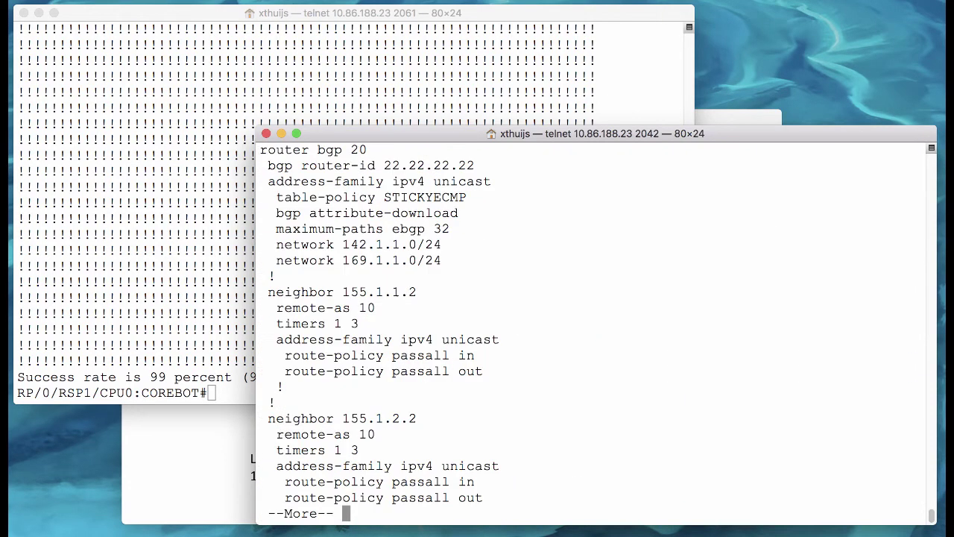
pyautogui.tripleClick(371, 195)
pyautogui.press('q')
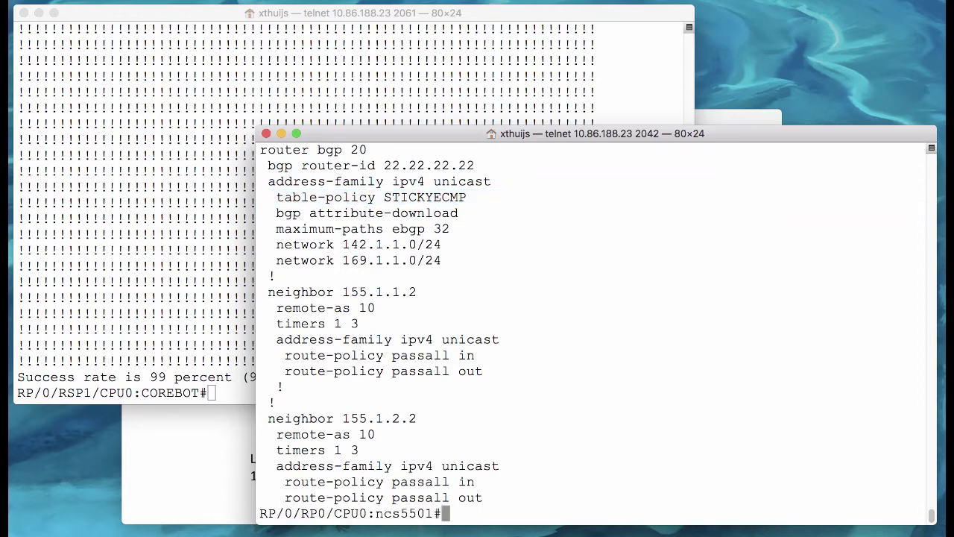
pyautogui.press('Return')
pyautogui.press('Return')
pyautogui.press('Return')
pyautogui.press('Return')
# Rerun the COREBOT ping in vrf RED to 12.12.12.12 from loop169 with repeat 100000 and timeout 0, confirming with y
pyautogui.click(152, 188)
pyautogui.press('Up')
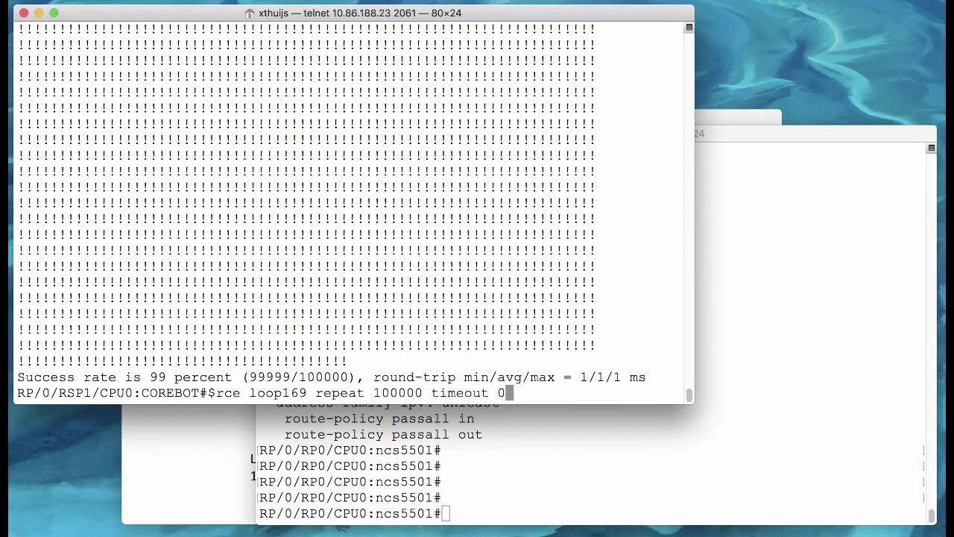
pyautogui.press('Return')
pyautogui.write('y')
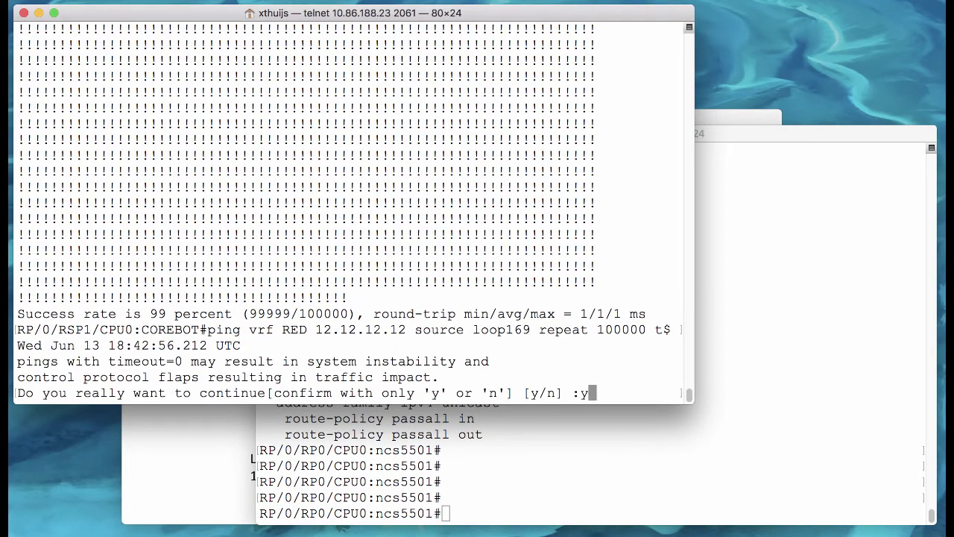
pyautogui.press('Return')
# Switch back to the ncs5501 session and query the output rates of 0/0/0/1.10, 1.20 and 1.30 with aliases 10, 20 and 30
pyautogui.press('super+grave')
pyautogui.write('10')
pyautogui.press('Return')
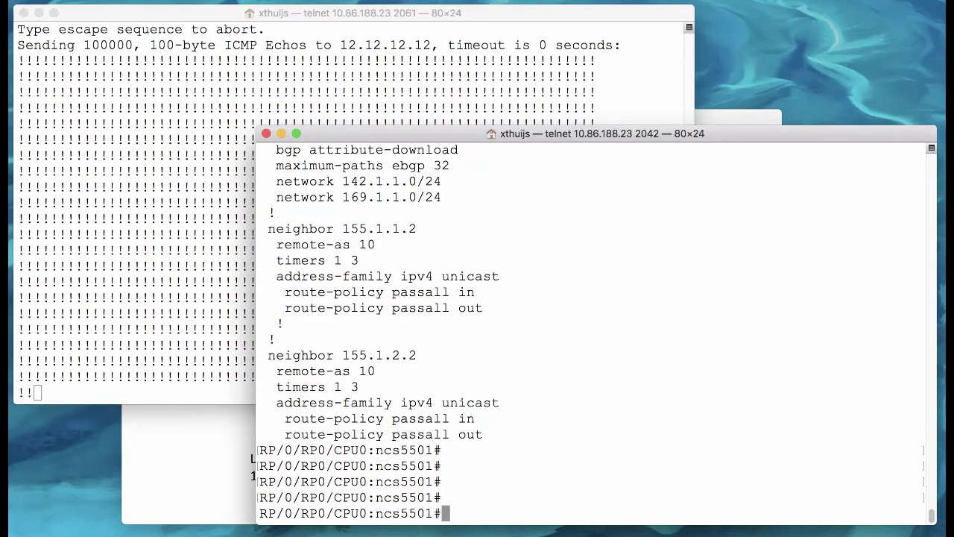
pyautogui.write('show int hun 0/0/0/1.10 | i output rate')
pyautogui.press('Return')
pyautogui.write('20')
pyautogui.press('Return')
pyautogui.write('show int hun 0/0/0/1.20 | i output rate')
pyautogui.press('Return')
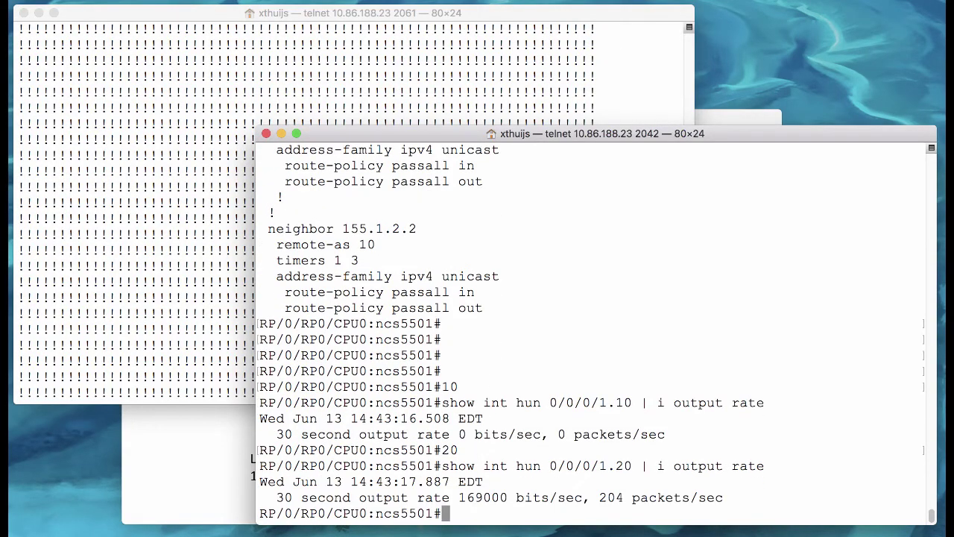
pyautogui.write('30')
pyautogui.press('Return')
pyautogui.write('show int hun 0/0/0/1.30 | i output rate')
pyautogui.press('Return')
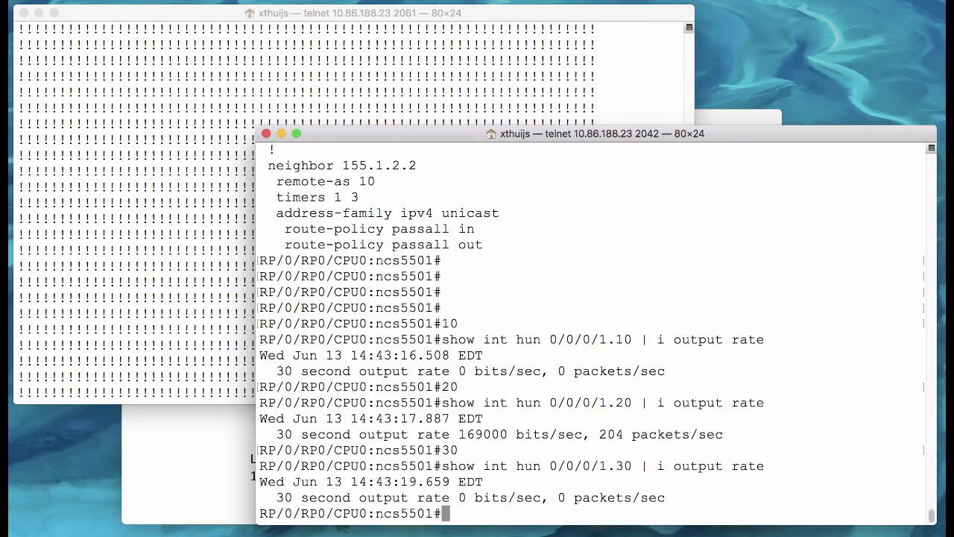
# Query the output rate of 0/0/0/1.20 twice more with alias 20 and examine the latest reading
pyautogui.write('20')
pyautogui.press('Return')
pyautogui.write('show int hun 0/0/0/1.20 | i output rate')
pyautogui.press('Return')
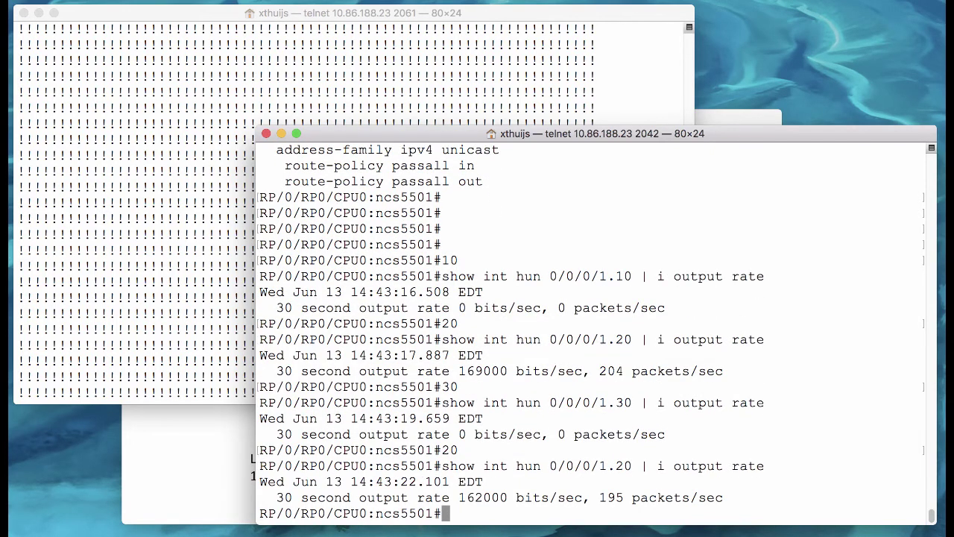
pyautogui.write('20')
pyautogui.press('Return')
pyautogui.write('show int hun 0/0/0/1.20 | i output rate')
pyautogui.press('Return')
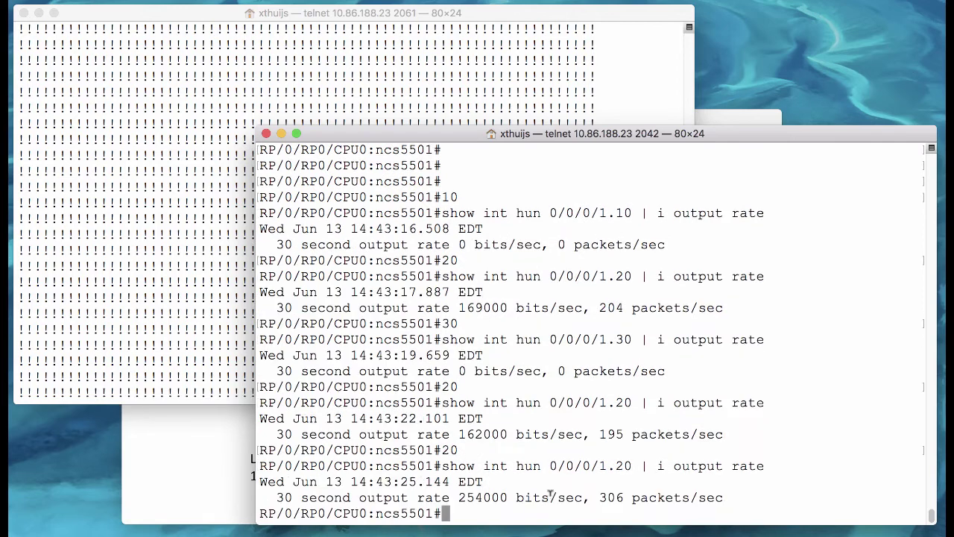
pyautogui.tripleClick(550, 493)
# Show the detailed CEF entry for 12.12.12.12 and examine its load distribution mode and hash-to-interface table
pyautogui.press('Return')
pyautogui.press('Return')
pyautogui.write('show c')
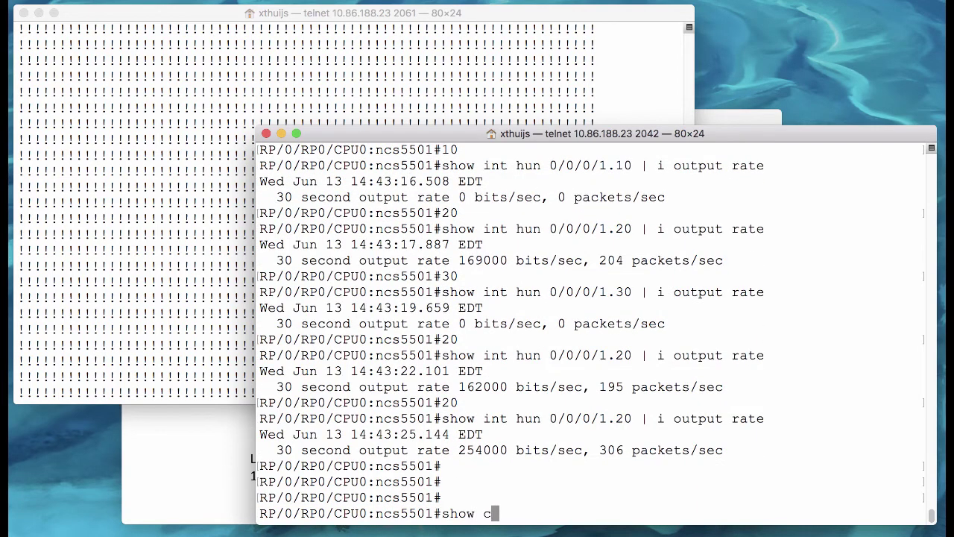
pyautogui.write('ef 12.12.12.12 det')
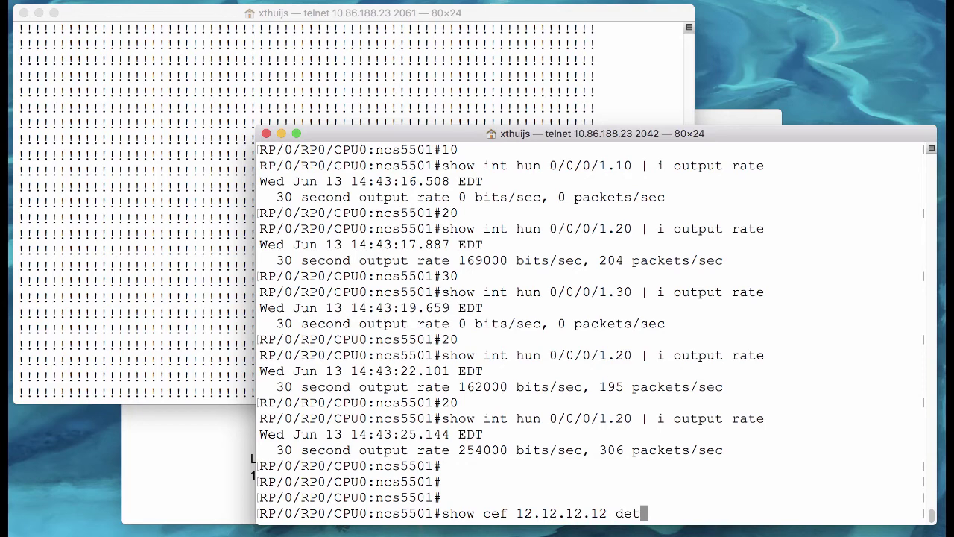
pyautogui.press('Return')
pyautogui.press('space')
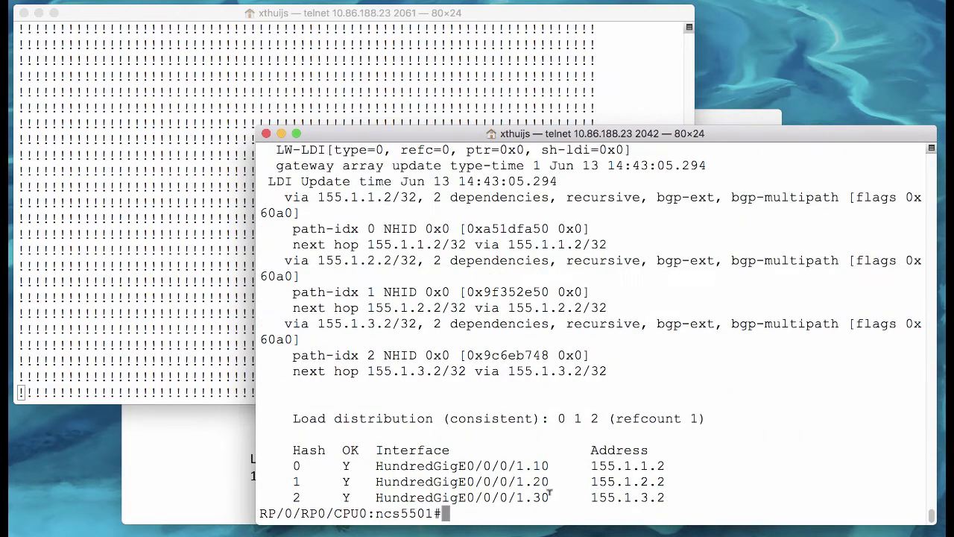
pyautogui.doubleClick(483, 418)
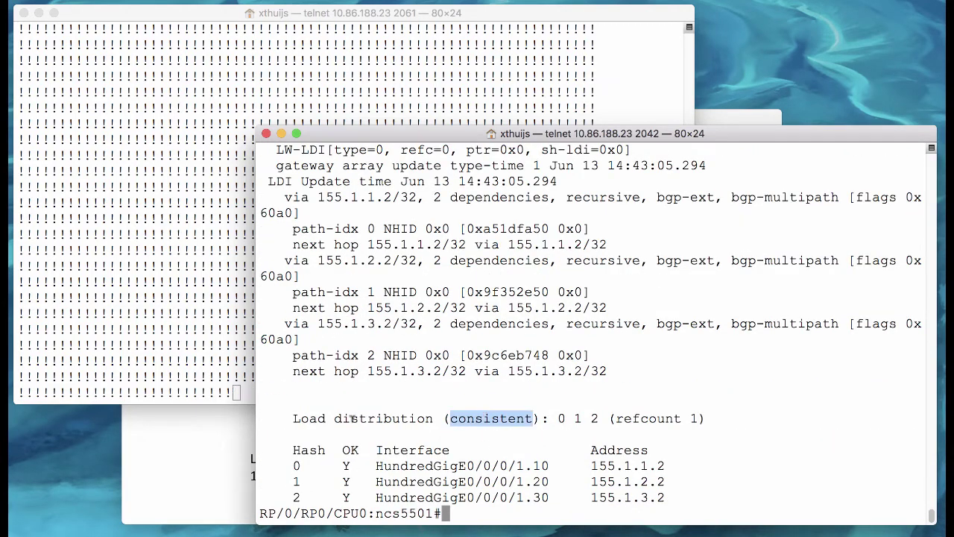
pyautogui.moveTo(319, 415); pyautogui.dragTo(516, 418)
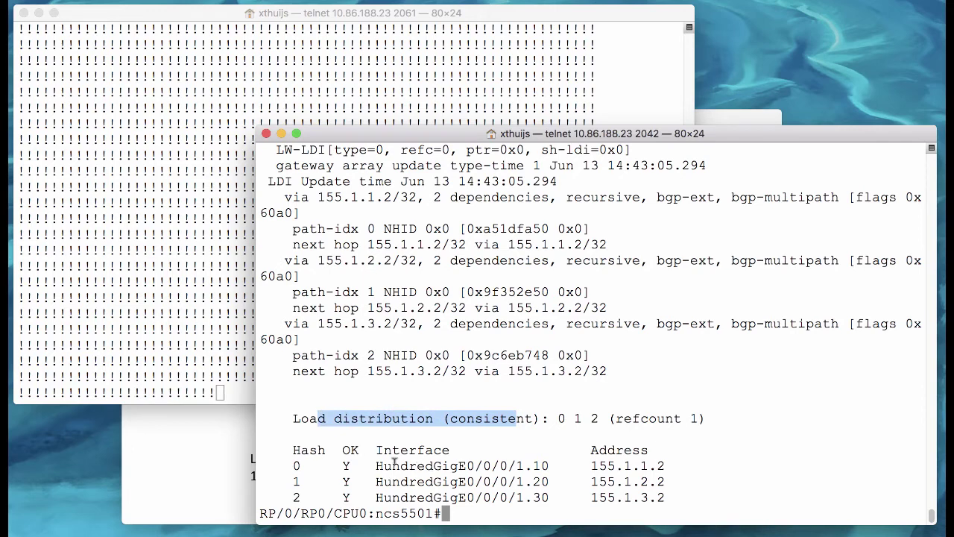
pyautogui.moveTo(276, 459); pyautogui.dragTo(699, 497)
# Shut down subinterface hundredGigE 0/0/0/1.20, commit the change and leave configuration mode
pyautogui.press('Return')
pyautogui.press('Return')
pyautogui.write('conf t')
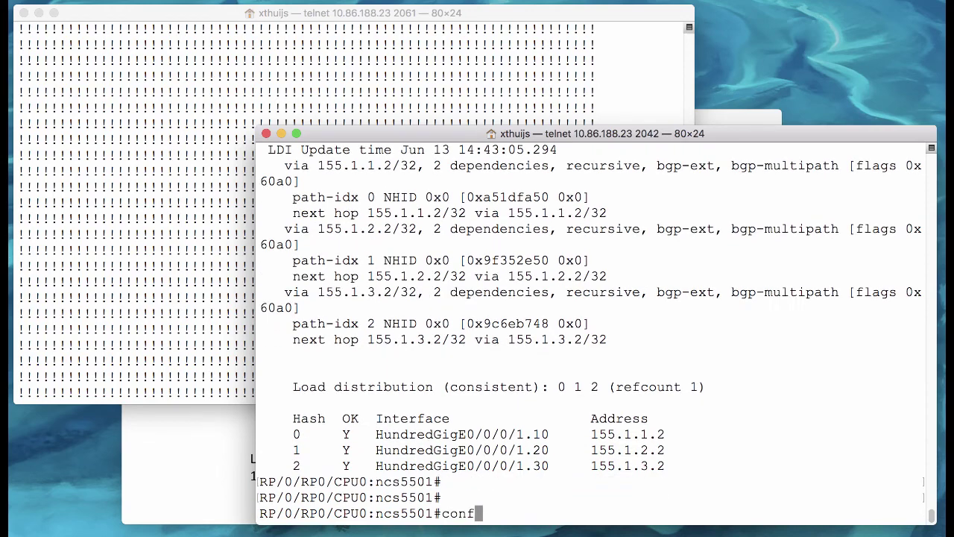
pyautogui.press('Return')
pyautogui.write('int hundredGigE 0/0/0/1.20')
pyautogui.press('Return')
pyautogui.write('shut')
pyautogui.press('Return')
pyautogui.write('commit')
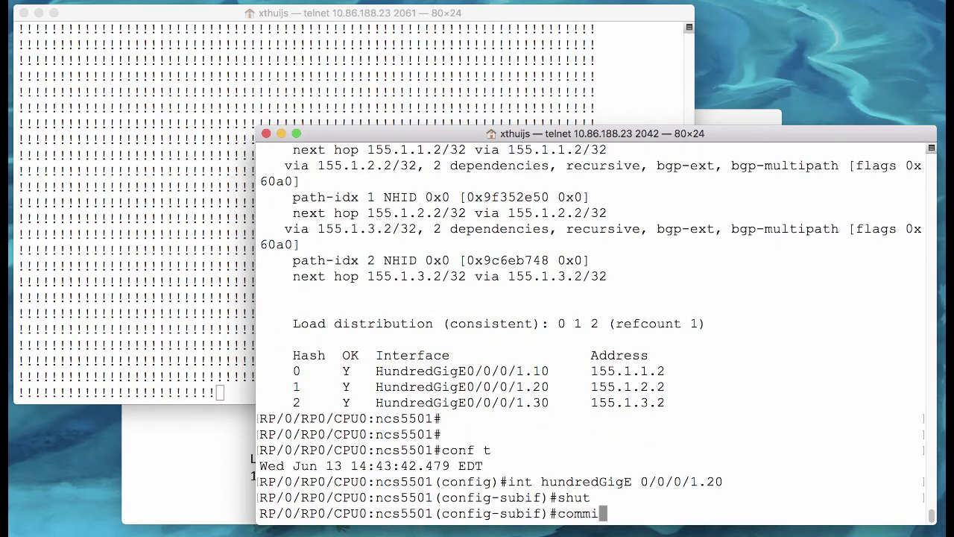
pyautogui.press('Return')
pyautogui.hotkey('ctrl', 'z')
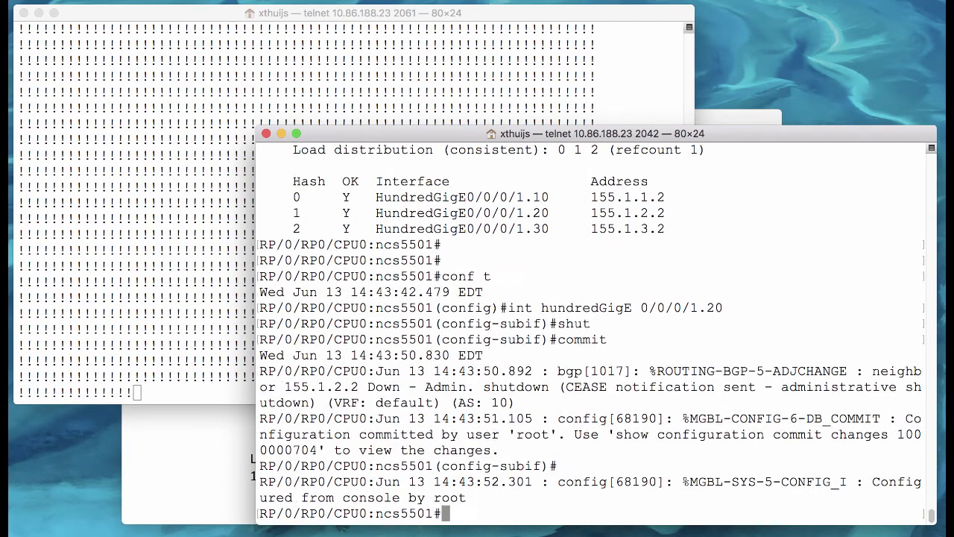
# Monitor the output rate of 0/0/0/1.10 after the shutdown by running alias 10 three times
pyautogui.press('Return')
pyautogui.press('Return')
pyautogui.press('Return')
pyautogui.press('Return')
pyautogui.write('10')
pyautogui.press('Return')
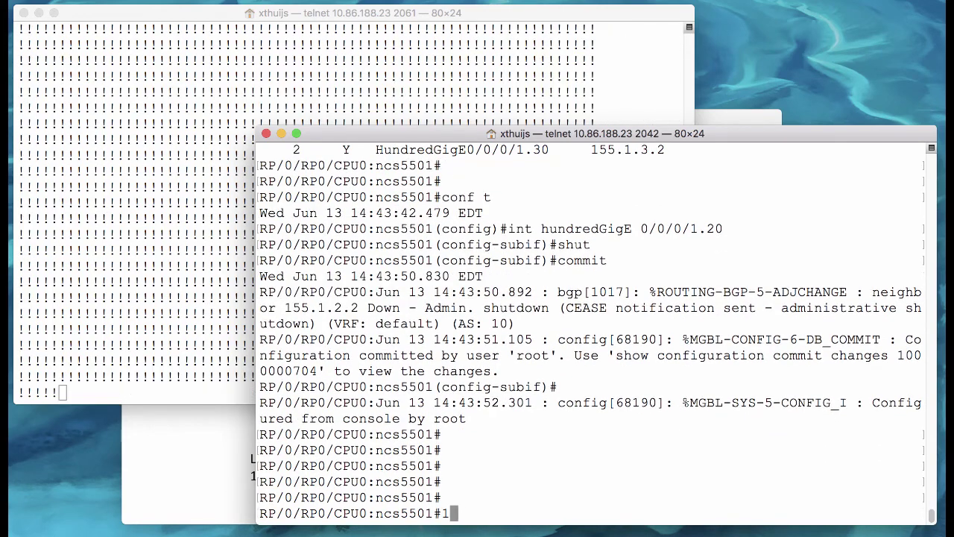
pyautogui.write('show int hun 0/0/0/1.10 | i output rate')
pyautogui.press('Return')
pyautogui.write('10')
pyautogui.press('Return')
pyautogui.write('show int hun 0/0/0/1.10 | i output rate')
pyautogui.press('Return')
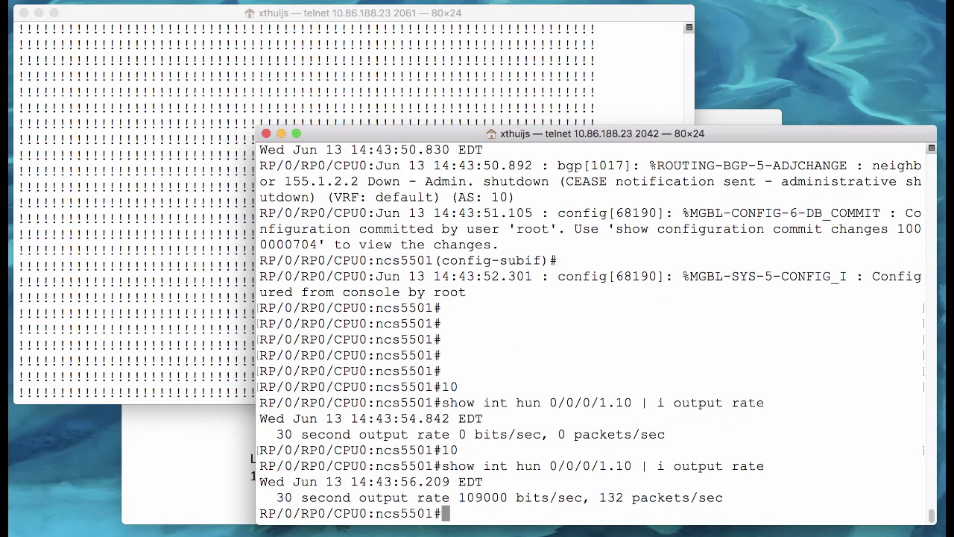
pyautogui.write('10 show int hun 0/0/0/1.10 | i output rate')
pyautogui.press('Return')
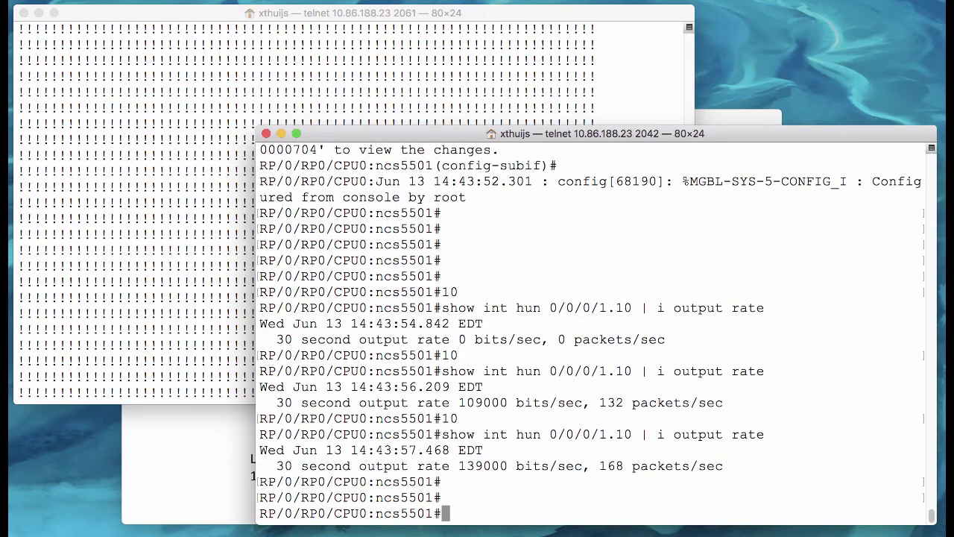
# Monitor the output rate of the shut subinterface 0/0/0/1.20 by running alias 20 repeatedly
pyautogui.press('Return')
pyautogui.write('20 show int hun 0/0/0/1.20 | i output rate')
pyautogui.write('20 show int hun 0/0/0/1.20 | i output rate')
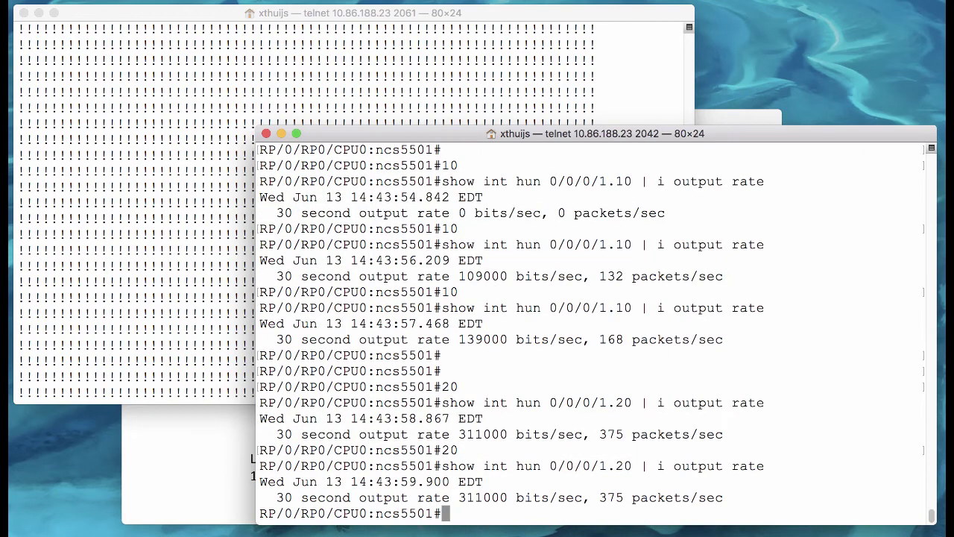
pyautogui.write('20 show int hun 0/0/0/1.20 | i output rate')
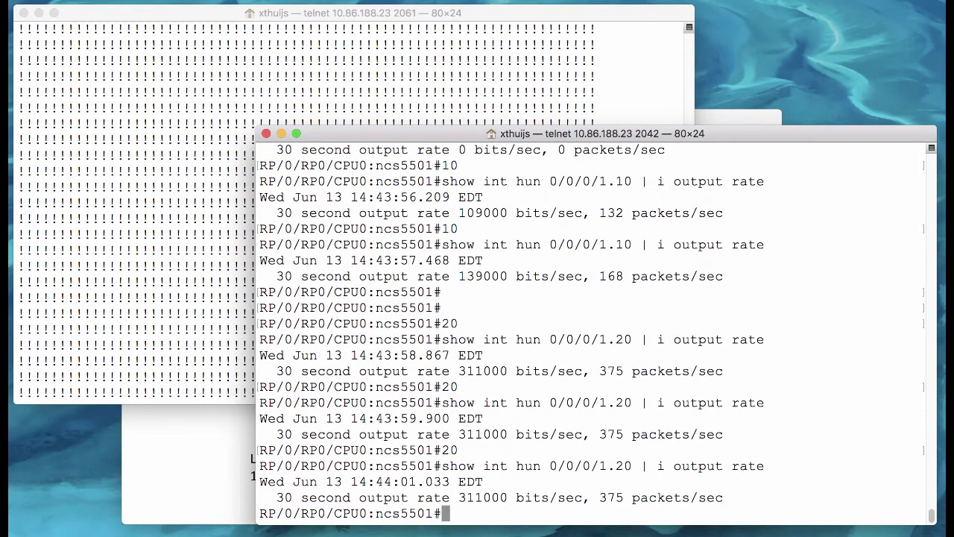
pyautogui.write('20 show int hun 0/0/0/1.20 | i output rate')
pyautogui.write('20 show int hun 0/0/0/1.20 | i output rate')
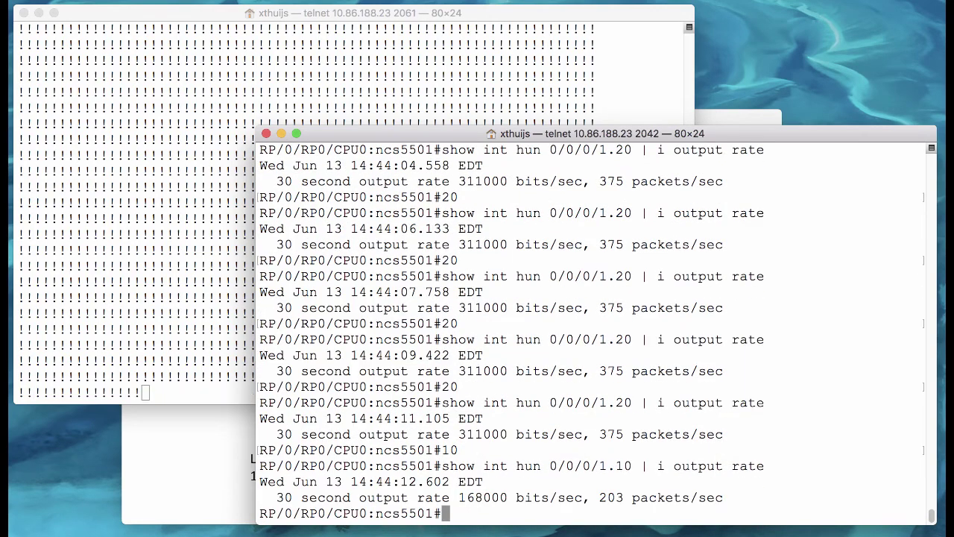
# Check the output rate of subinterface 0/0/0/1.10 again by running alias 10
pyautogui.write('10 show int hun 0/0/0/1.10 | i output rate')
pyautogui.press('Return')
pyautogui.press('Return')
pyautogui.press('Return')
# Show the detailed CEF entry for 12.12.12.12 and highlight the hash 1 row
pyautogui.write('sh')
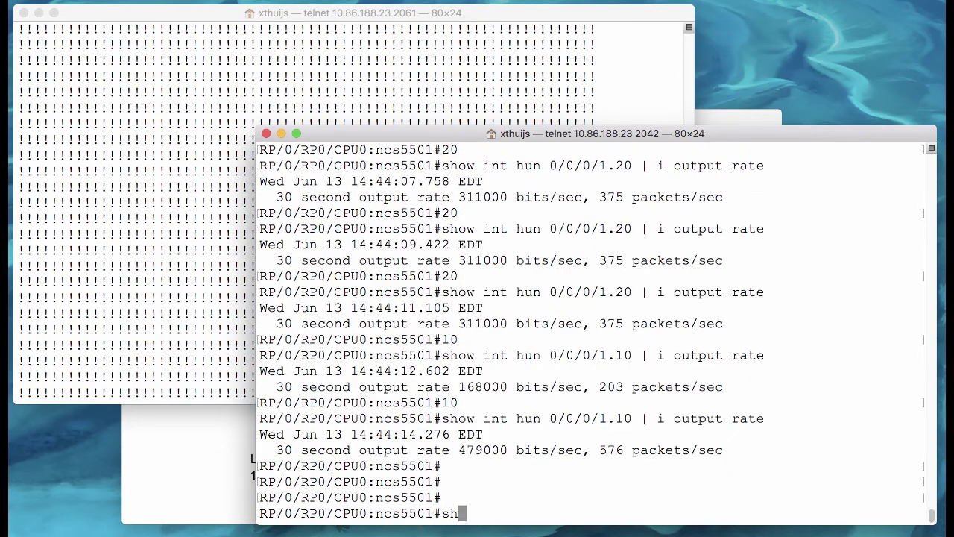
pyautogui.write('ow cef 12.12.12.12 ')
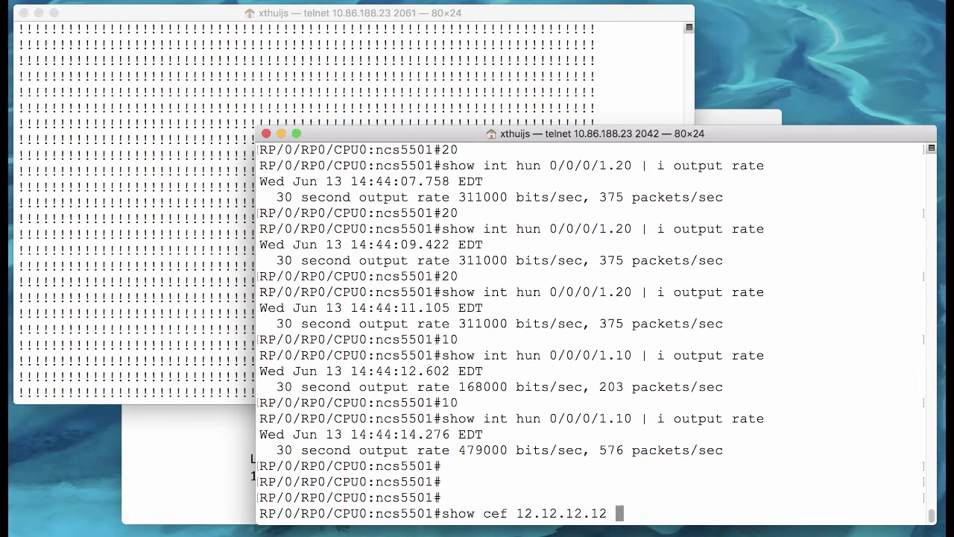
pyautogui.write('det')
pyautogui.press('Return')
pyautogui.press('space')
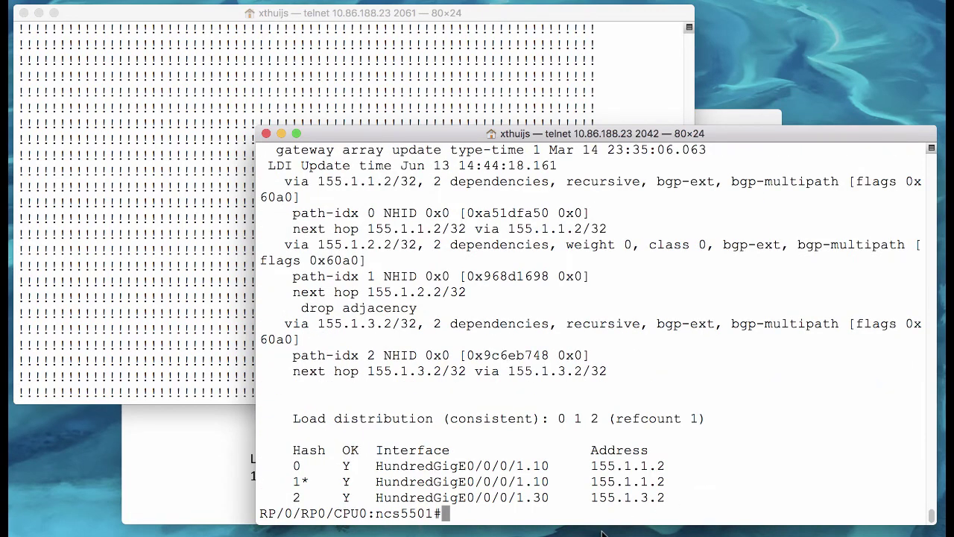
pyautogui.tripleClick(377, 483)
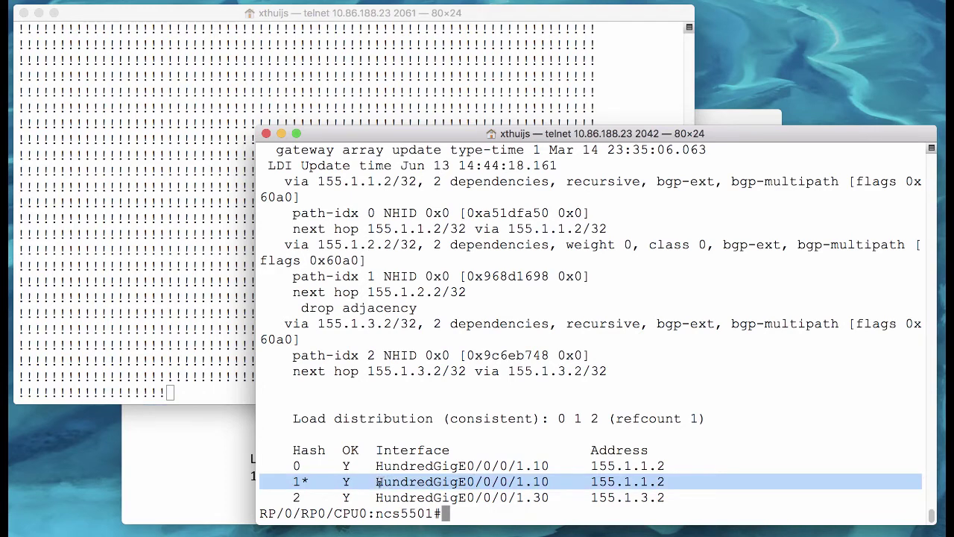
pyautogui.write('1*    Y   HundredGigE0/0/0/1.10     155.1.1.2')
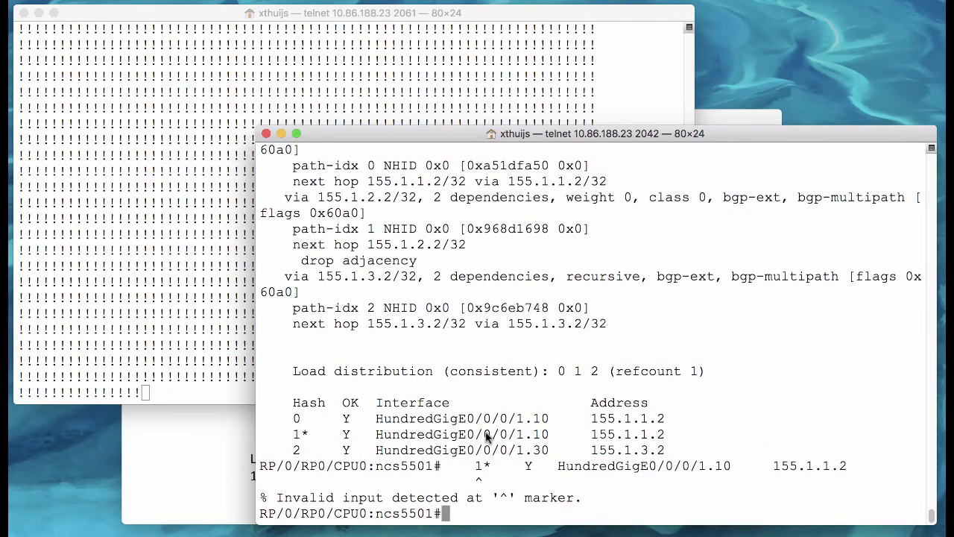
# Examine the load distribution mode and the interface assigned to hash 1 by highlighting each in the CEF output
pyautogui.moveTo(485, 434); pyautogui.dragTo(548, 441)
pyautogui.moveTo(318, 435); pyautogui.dragTo(306, 435)
pyautogui.doubleClick(475, 371)
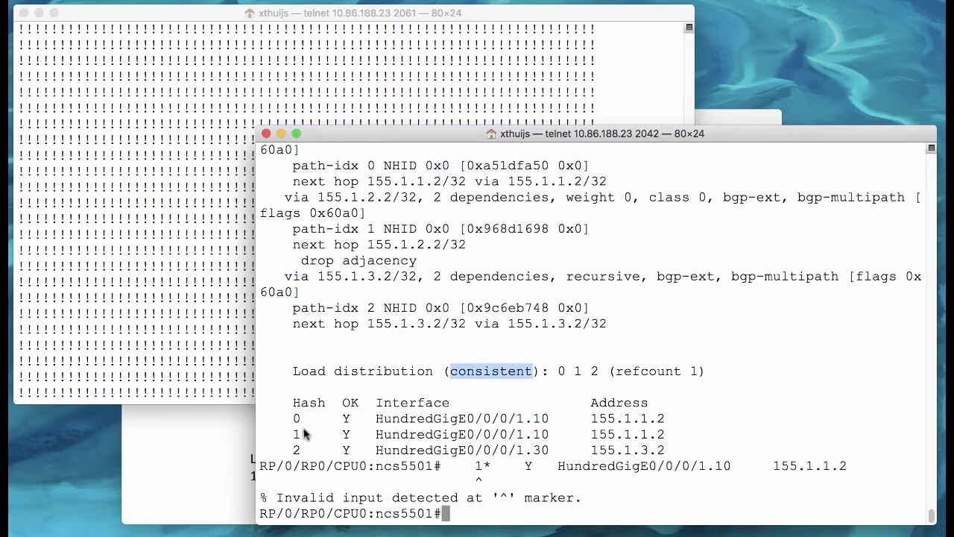
pyautogui.moveTo(290, 437); pyautogui.dragTo(305, 437)
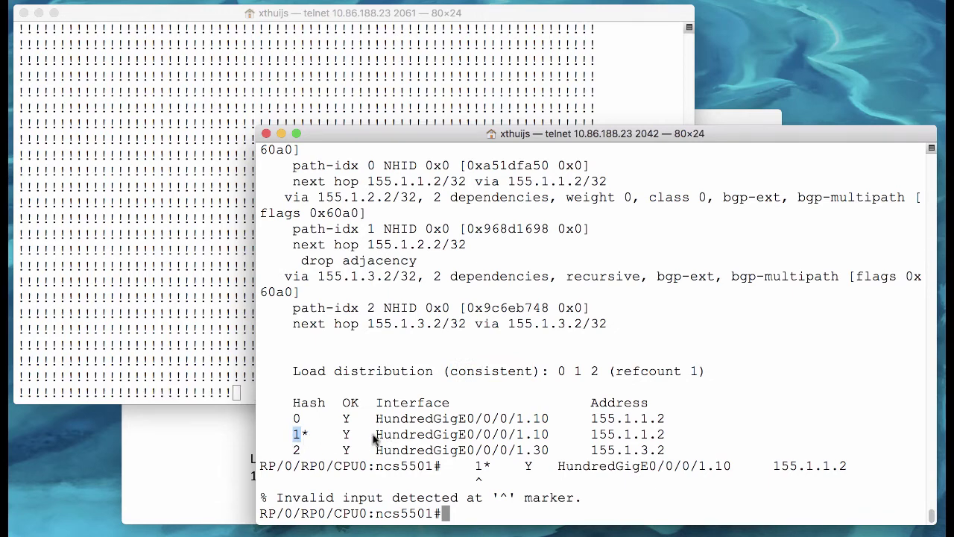
pyautogui.moveTo(375, 438); pyautogui.dragTo(555, 443)
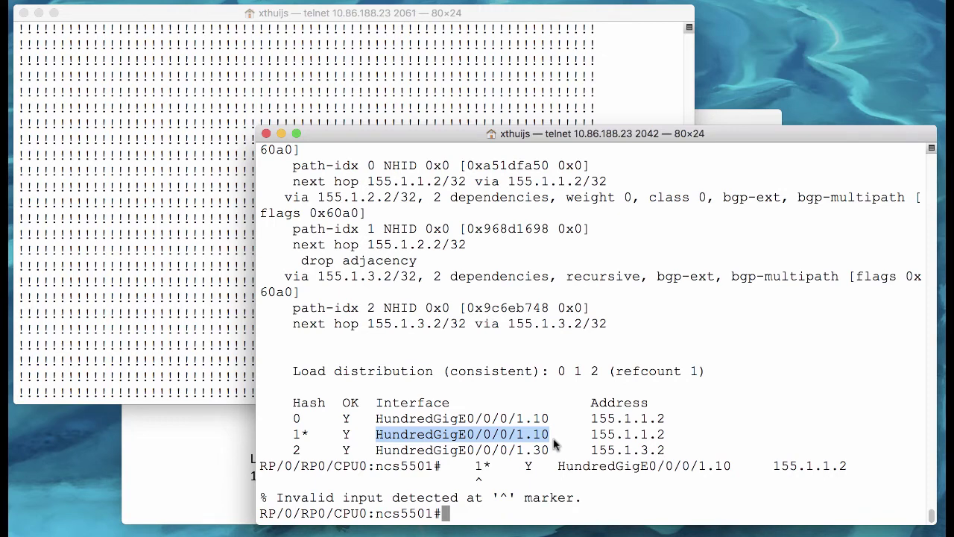
pyautogui.press('Return')
pyautogui.press('Return')
pyautogui.press('Return')
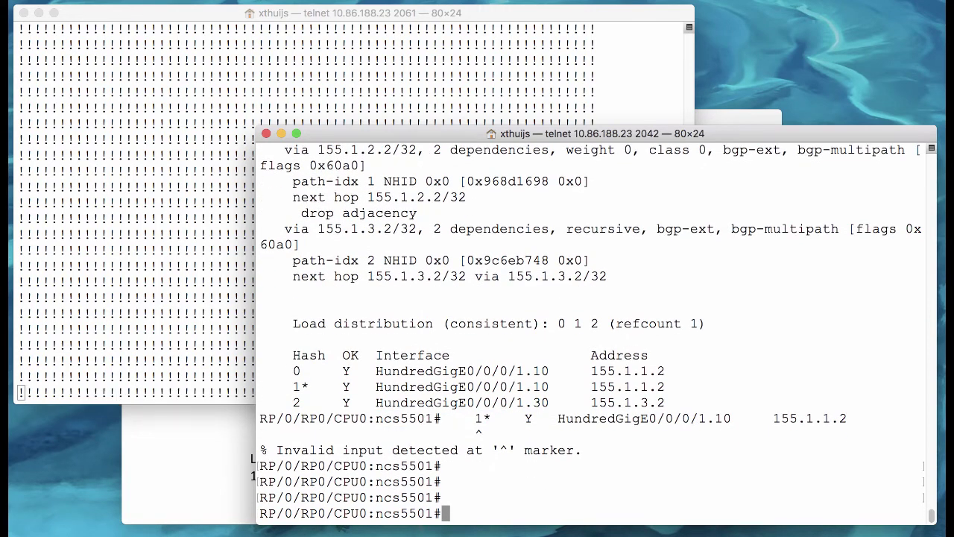
# Roll back the last configuration commit with rollback configuration last 1
pyautogui.write('rollback configuration ')
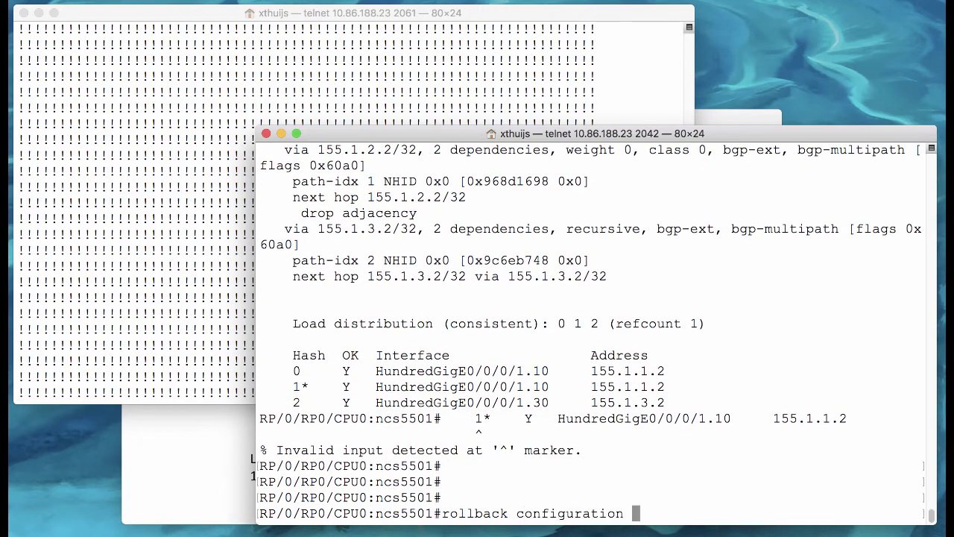
pyautogui.write('last 1')
pyautogui.press('Return')
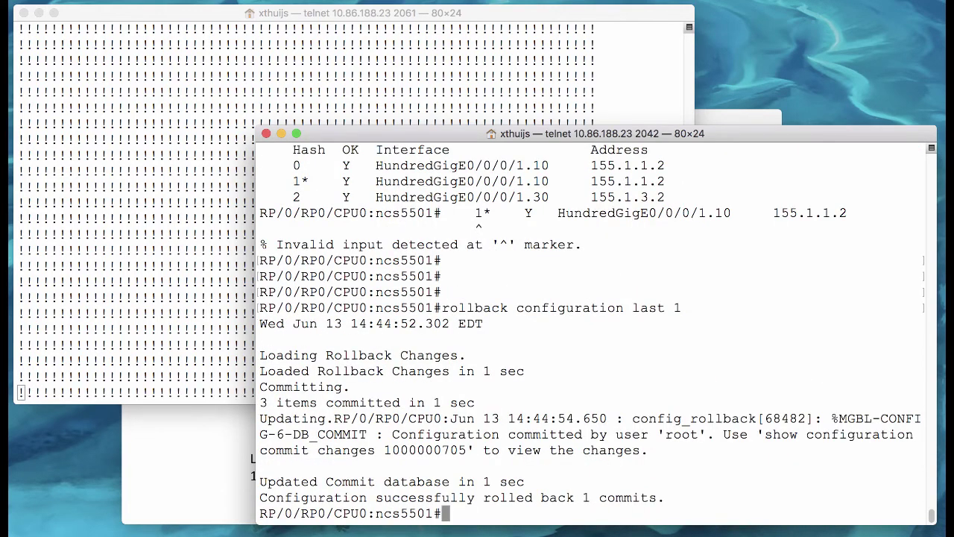
pyautogui.press('Return')
pyautogui.press('Return')
pyautogui.press('Return')
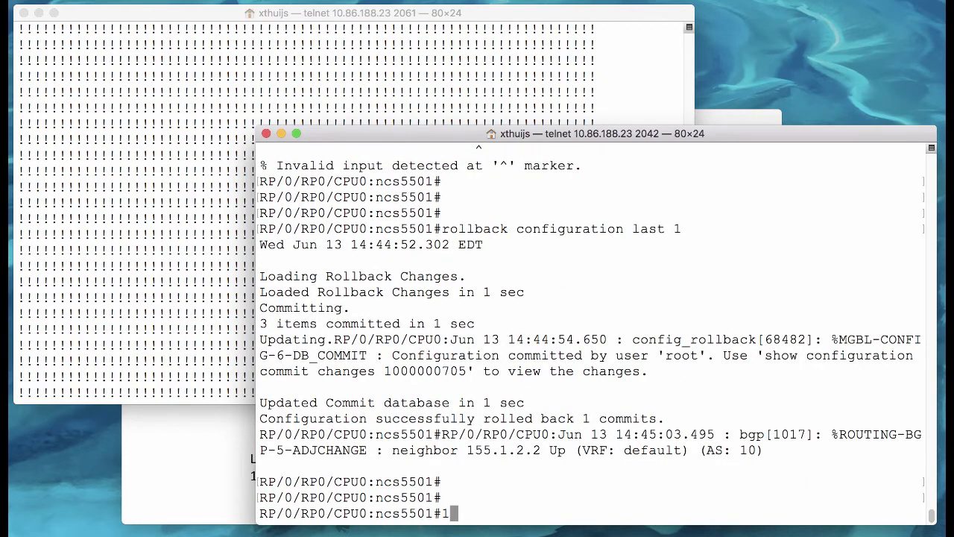
# Monitor the output rate of 0/0/0/1.10 after the rollback by running alias 10 three times
pyautogui.write('10 show int hun 0/0/0/1.10 | i output rate')
pyautogui.write('10 show int hun 0/0/0/1.10 | i output rate')
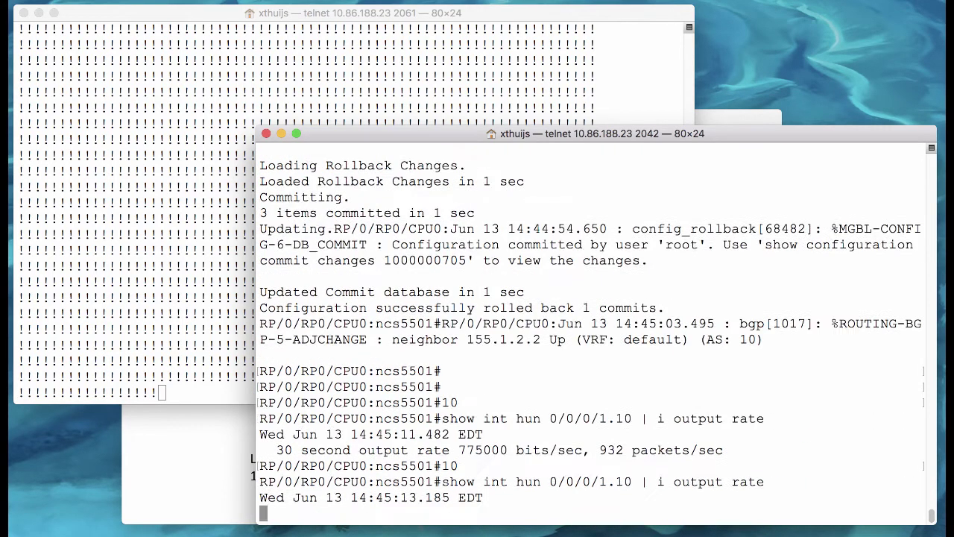
pyautogui.write('10 show int hun 0/0/0/1.10 | i output rate')
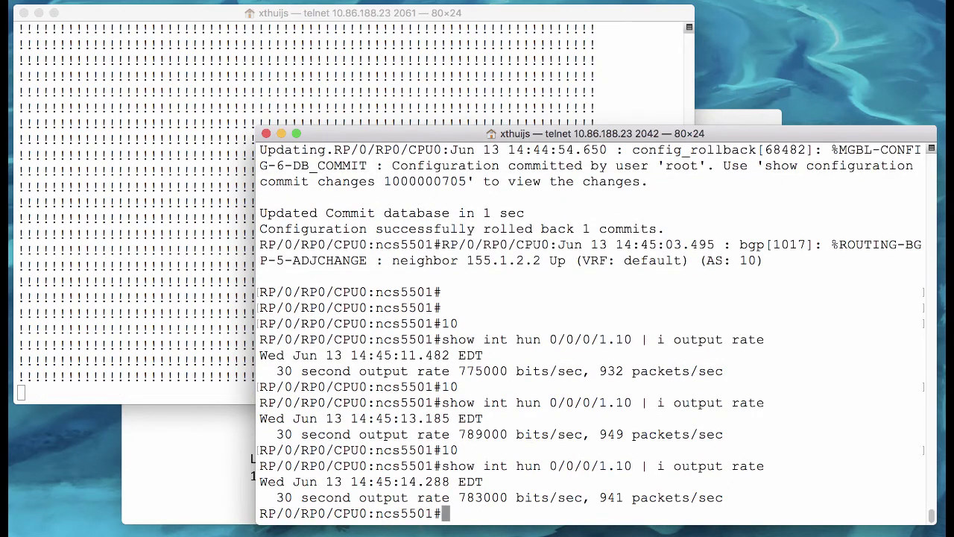
# Monitor the output rate of the restored subinterface 0/0/0/1.20 by running alias 20 five times
pyautogui.write('20 show int hun 0/0/0/1.20 | i output rate')
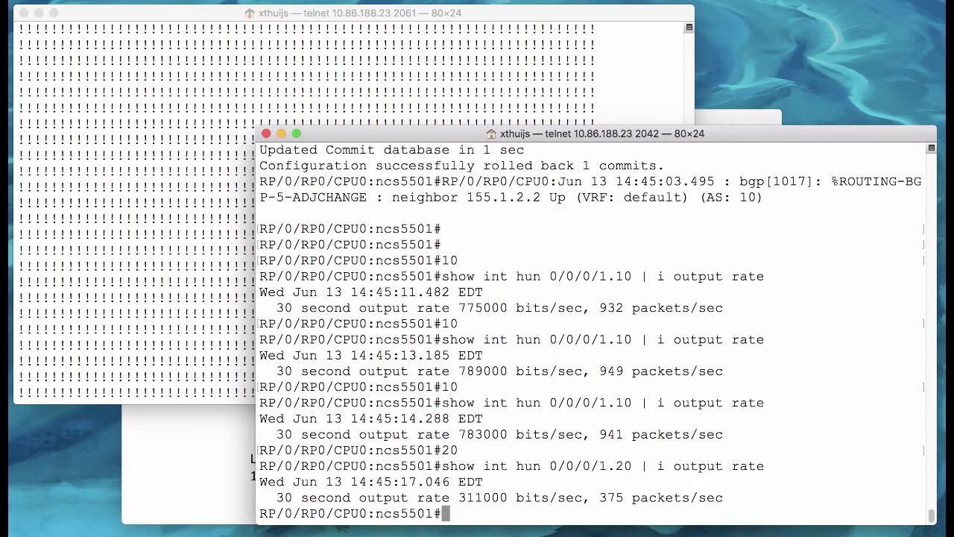
pyautogui.write('20 show int hun 0/0/0/1.20 | i output rate')
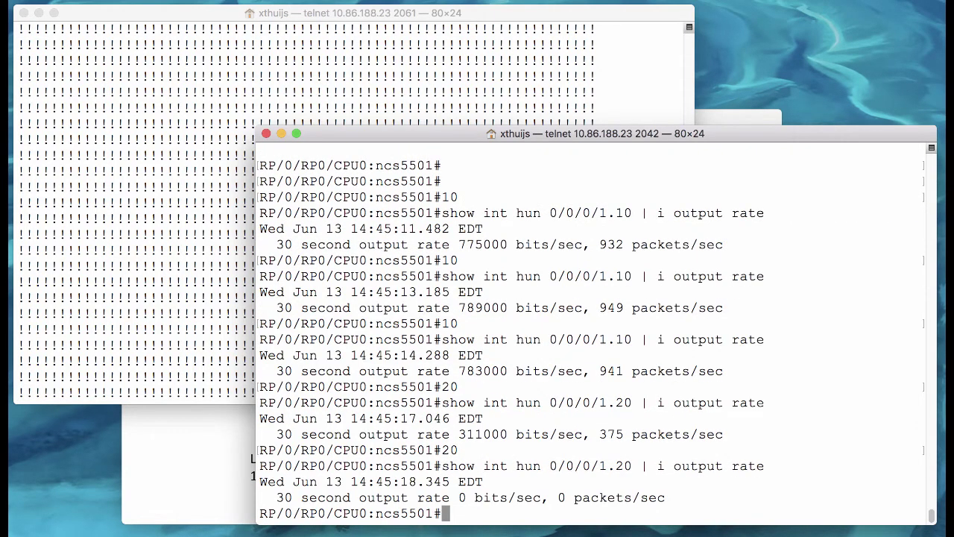
pyautogui.write('20 show int hun 0/0/0/1.20 | i output rate')
pyautogui.write('20 show int hun 0/0/0/1.20 | i output rate')
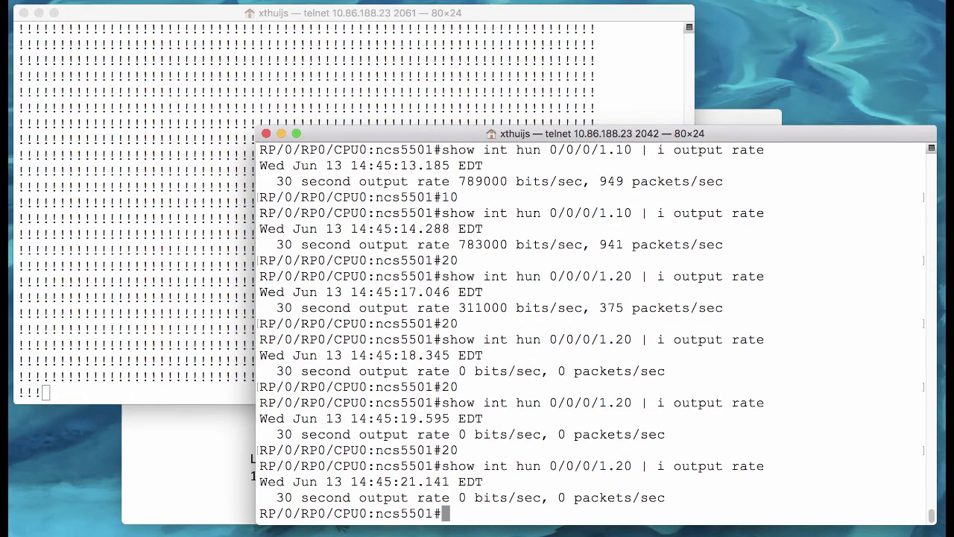
pyautogui.write('20 show int hun 0/0/0/1.20 | i output rate')
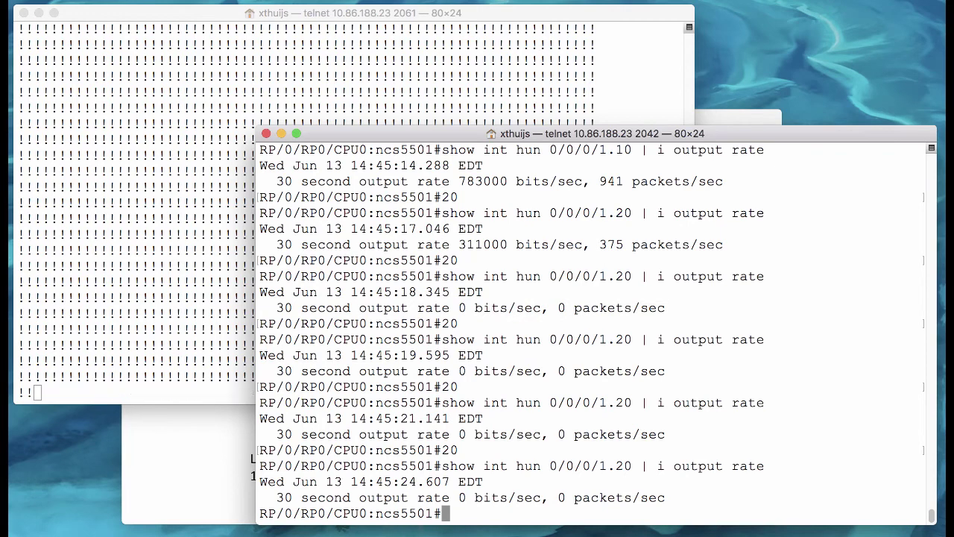
pyautogui.press('Return')
pyautogui.press('Return')
pyautogui.press('Return')
# Show the detailed CEF entry for 12.12.12.12 after the rollback and highlight its hash 1 row
pyautogui.write('show ')
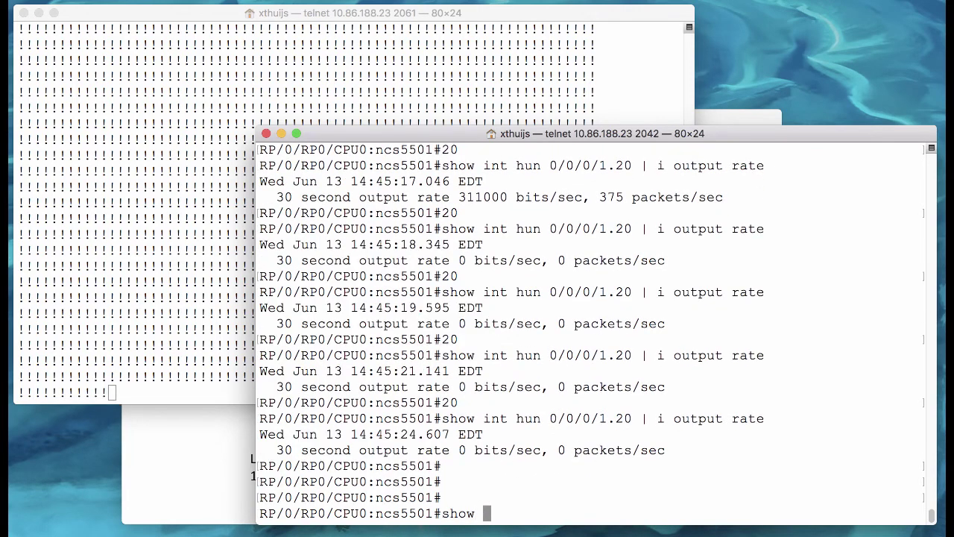
pyautogui.write('cef 12.12.12.12 det')
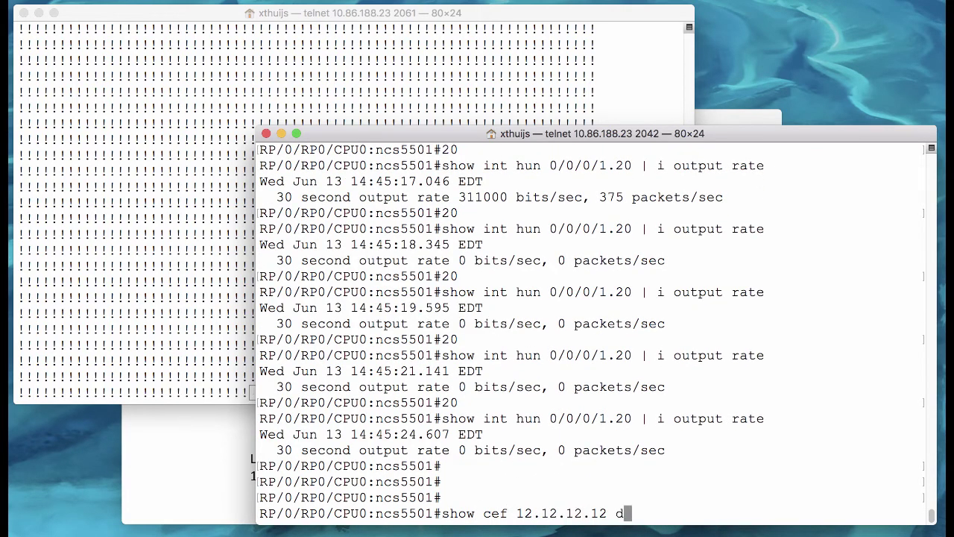
pyautogui.press('Return')
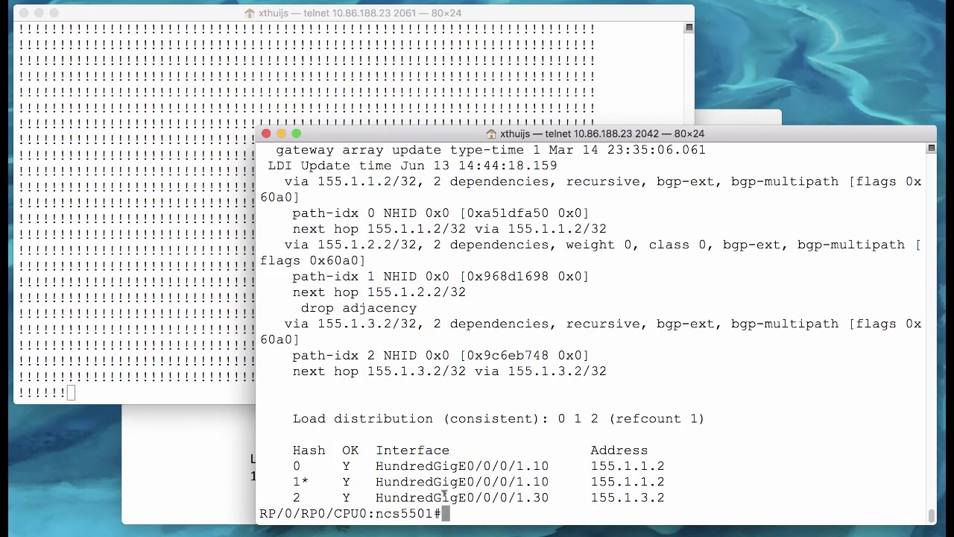
pyautogui.tripleClick(434, 481)
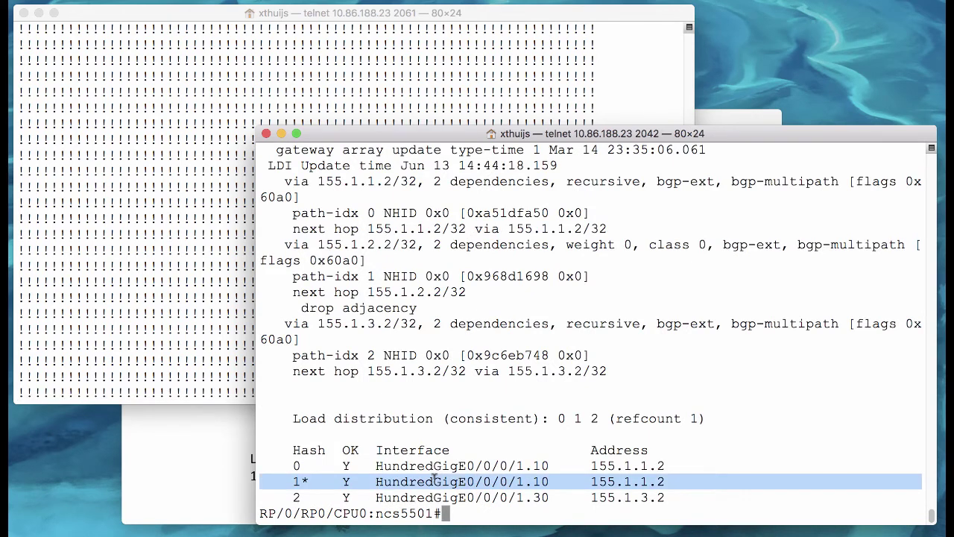
pyautogui.click(435, 480)
pyautogui.press('Return')
pyautogui.press('Return')
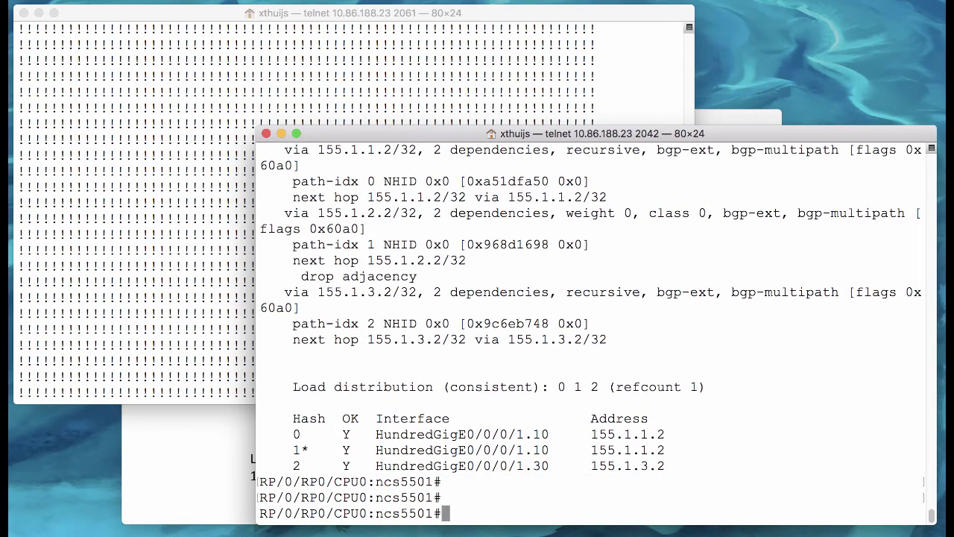
# Clear the route to 12.12.12.12 so its load distribution is rebuilt
pyautogui.write('clear ip route 1')
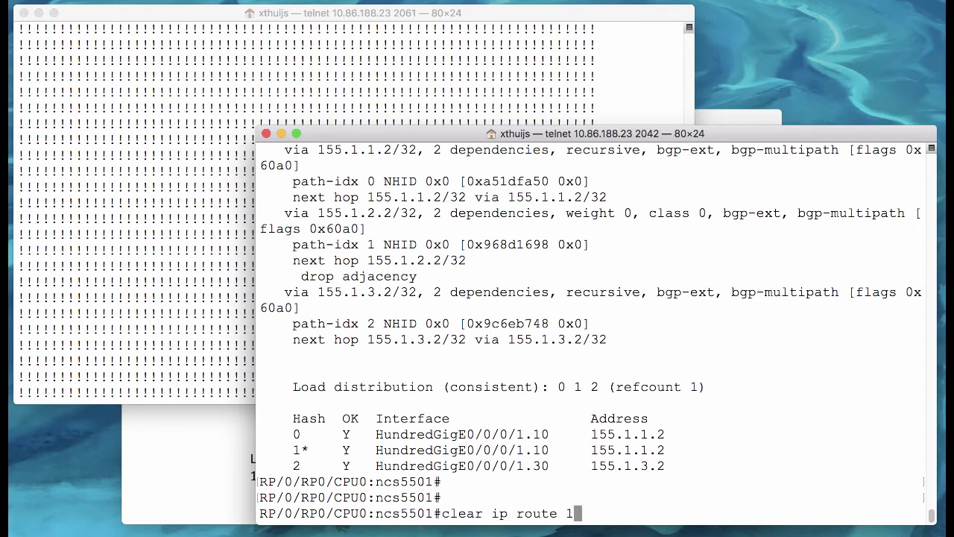
pyautogui.write('2.12.12.12')
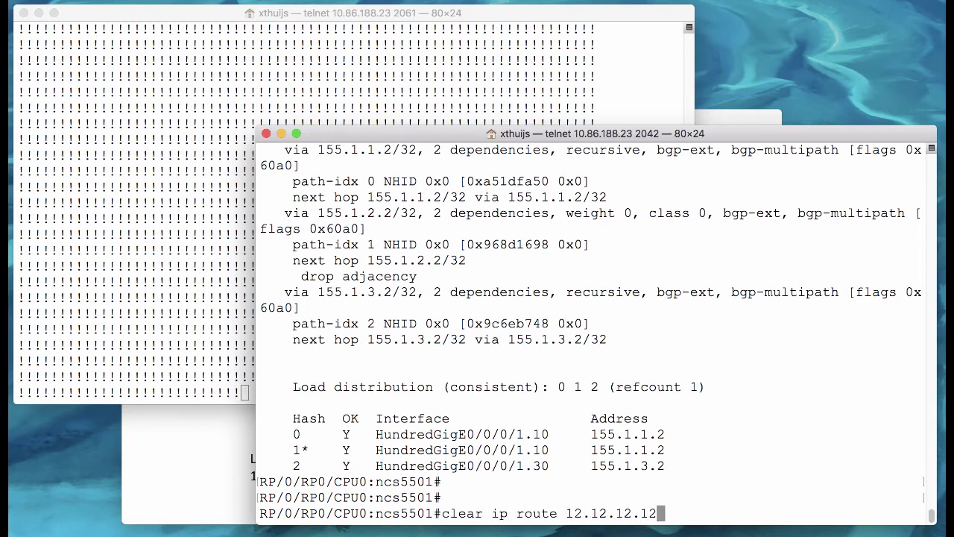
pyautogui.press('Return')
pyautogui.press('Up')
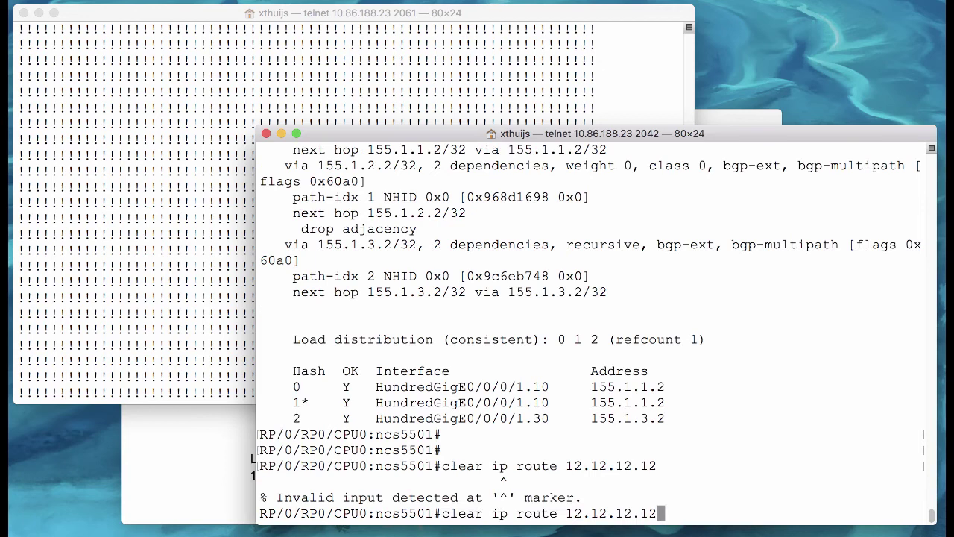
pyautogui.write('/32')
pyautogui.press('Return')
# Show the detailed CEF entry for 12.12.12.12 after clearing the route and highlight the interface row for hash 1
pyautogui.write('show cef 12.12.12.12 det')
pyautogui.press('Return')
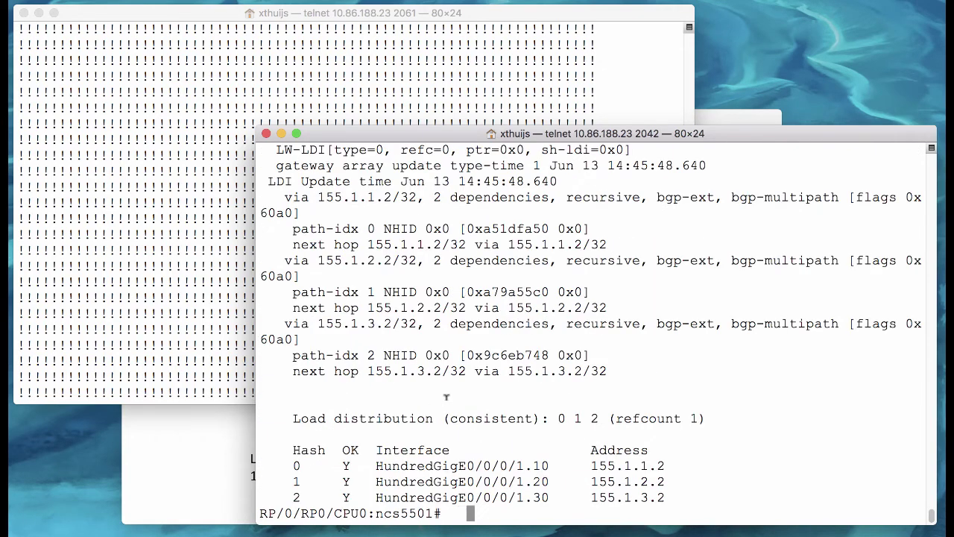
pyautogui.tripleClick(486, 481)
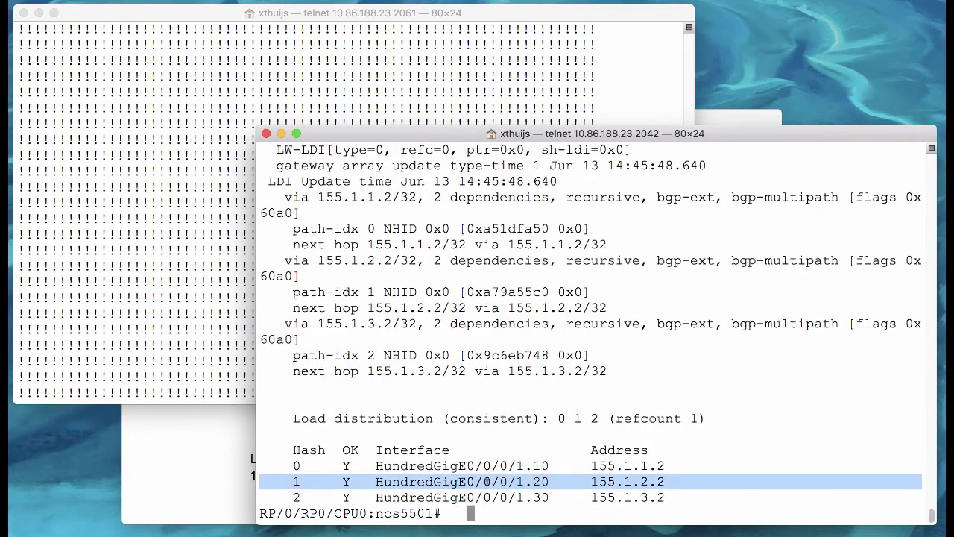
pyautogui.press('Return')
pyautogui.press('Return')
pyautogui.press('Return')
# Monitor the output rate of 0/0/0/1.10 after the route clear by running alias 10 repeatedly
pyautogui.write('10')
pyautogui.write('show int hun 0/0/0/1.10 | i output rate')
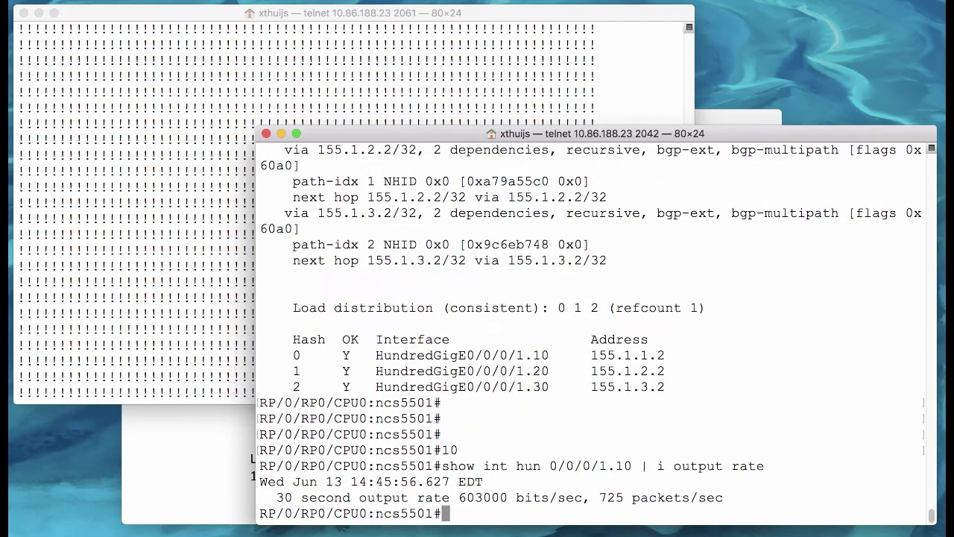
pyautogui.write('10')
pyautogui.write('show int hun 0/0/0/1.10 | i output rate')
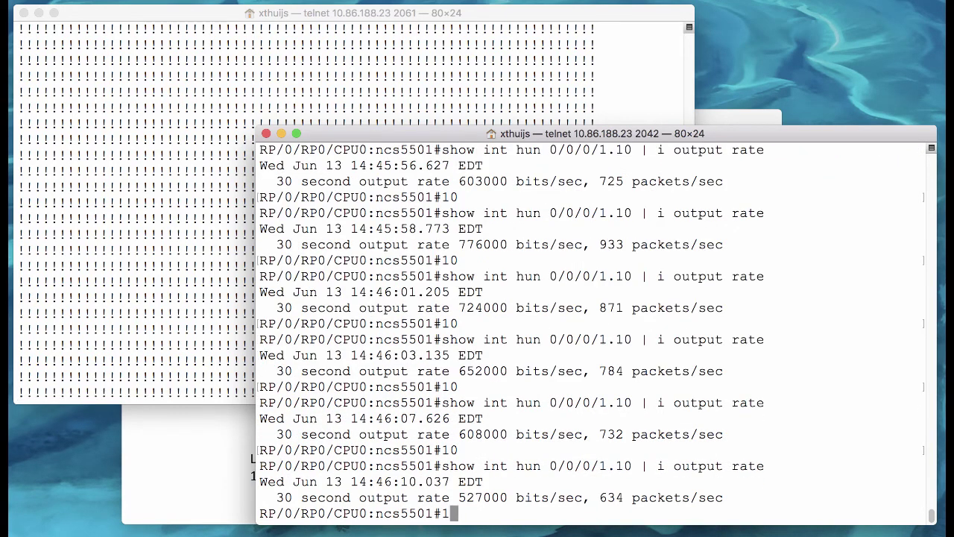
pyautogui.write('10')
pyautogui.write('show int hun 0/0/0/1.10 | i output rate')
# Check the output rate of 0/0/0/1.20 after the route clear by running alias 20 twice
pyautogui.write('20')
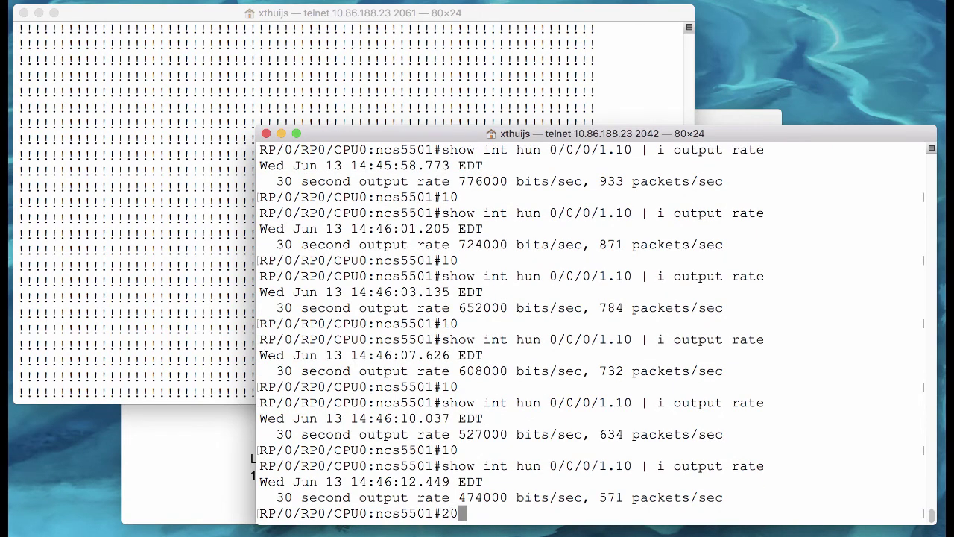
pyautogui.write('show int hun 0/0/0/1.20 | i output rate')
pyautogui.write('20')
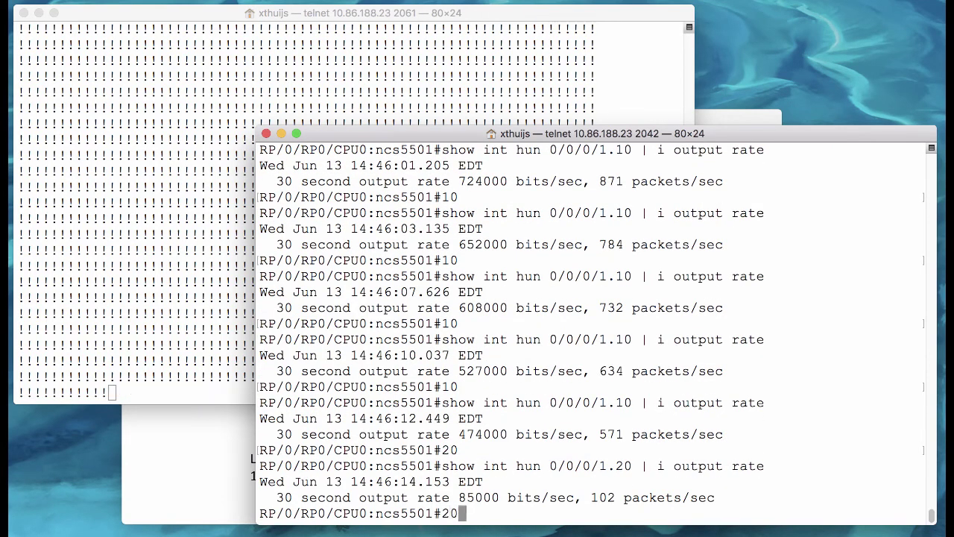
pyautogui.write('show int hun 0/0/0/1.20 | i output rate')
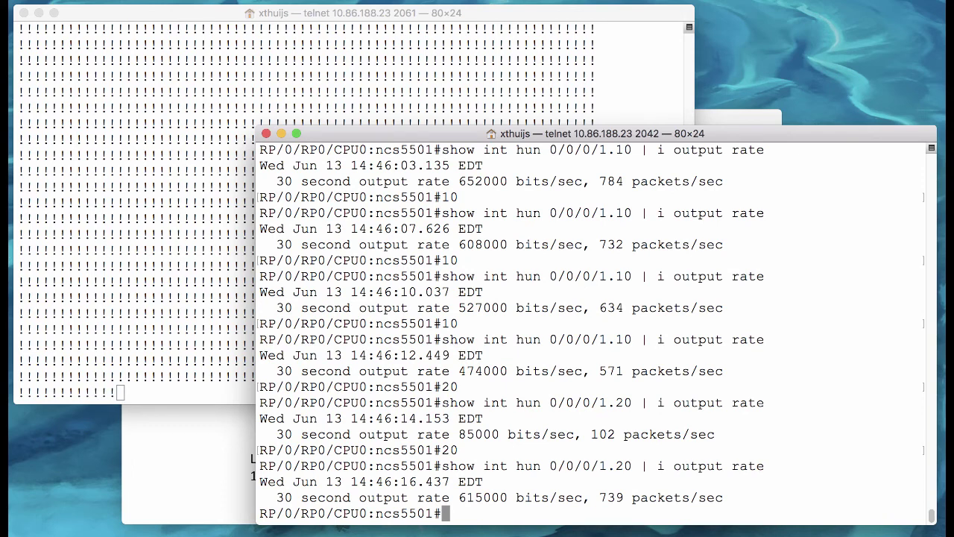
pyautogui.press('Return')
pyautogui.press('Return')
pyautogui.press('Return')
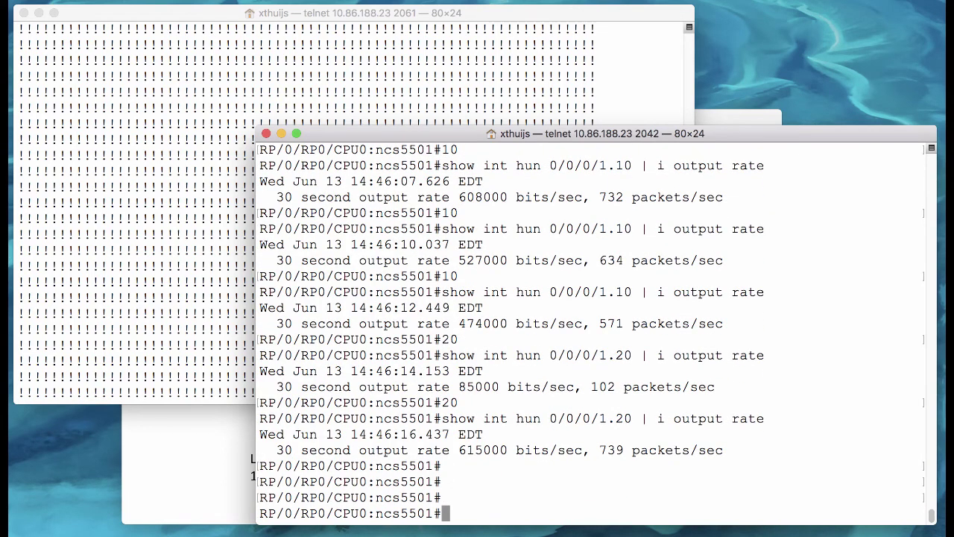